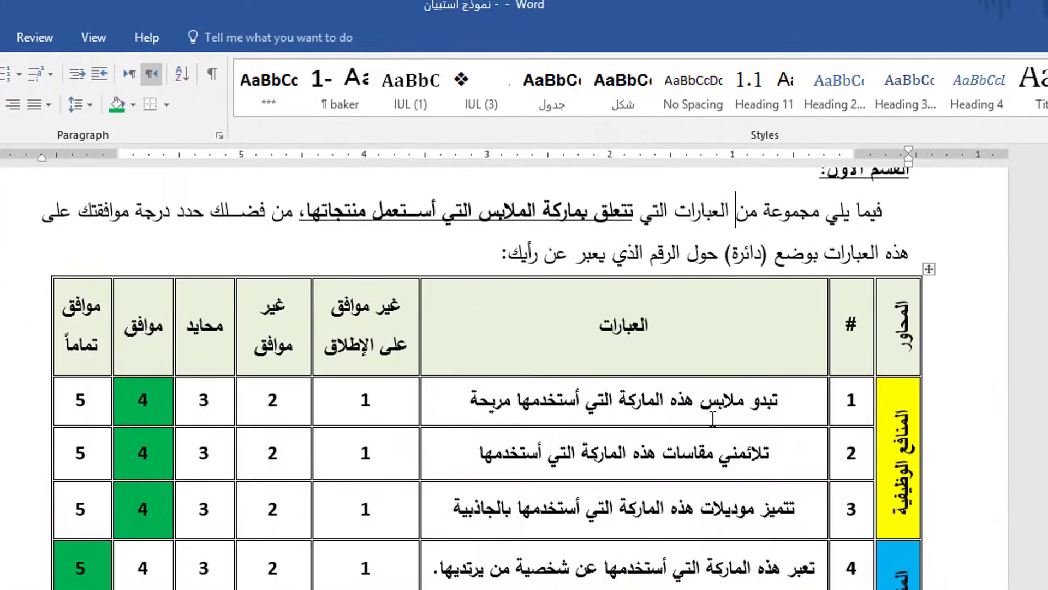
- Examine the five-point agreement scale columns and the first statements in the questionnaire table
scroll(735, 432, up, 5)
scroll(746, 542, down, 3)
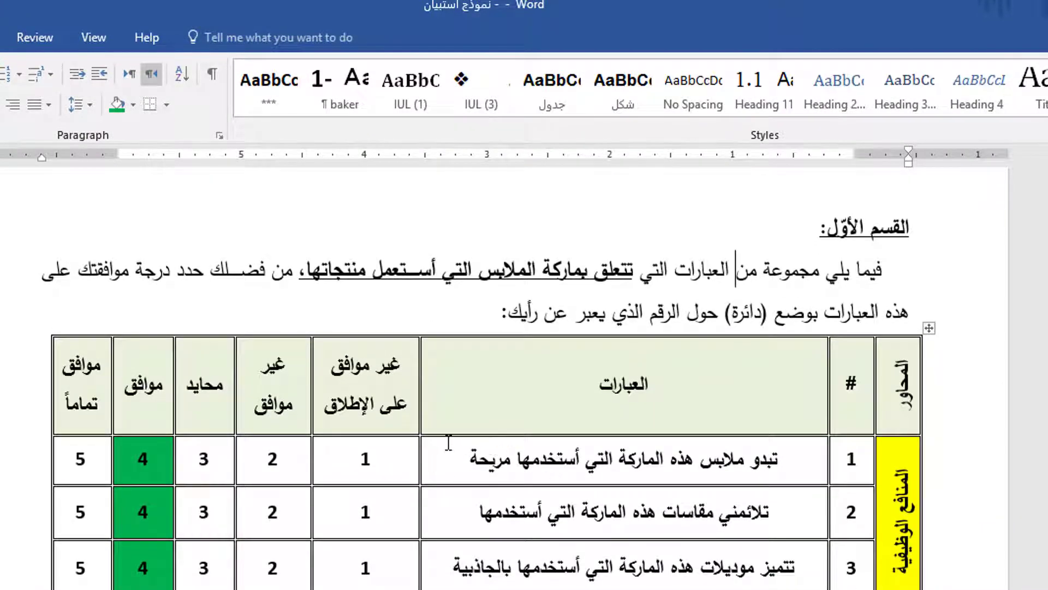
click(395, 469)
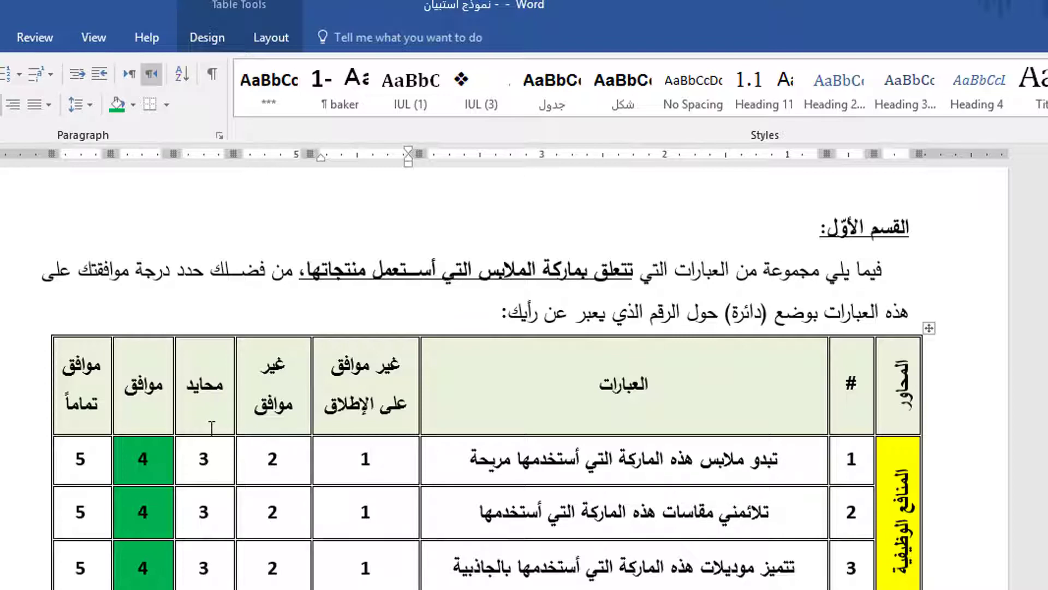
click(83, 462)
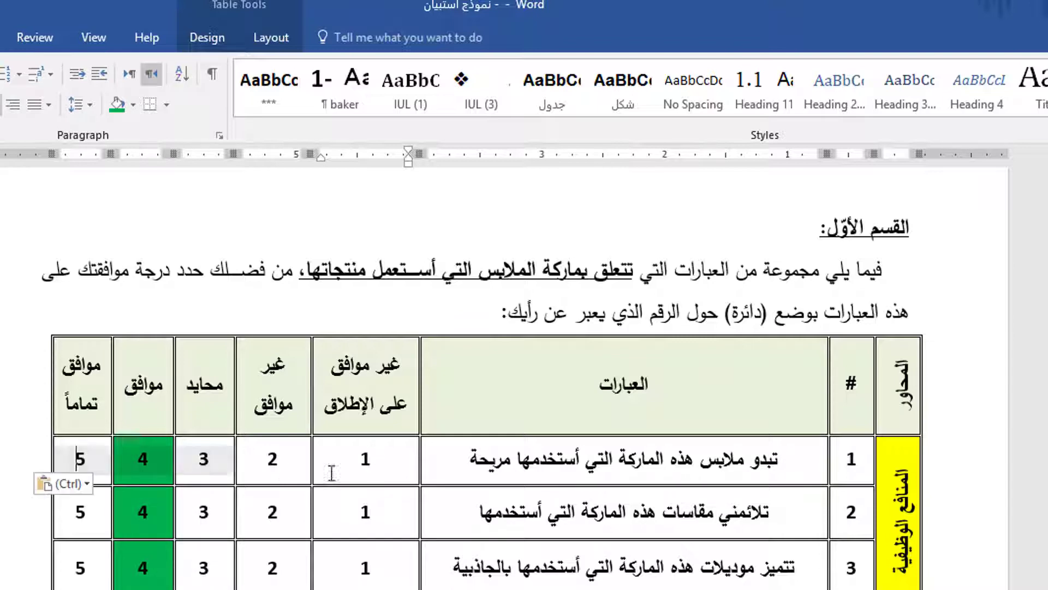
click(370, 512)
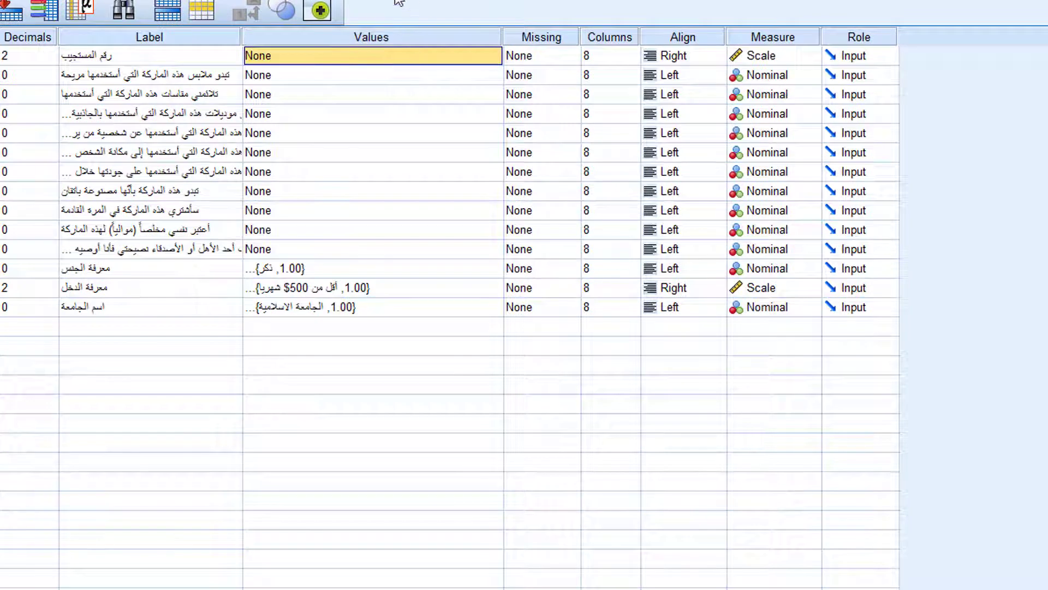
- Open the value labels of the first survey statement (تبدو ملابس هذه الماركة التي أستخدمها مريحة) and enter 1 as the value
click(314, 77)
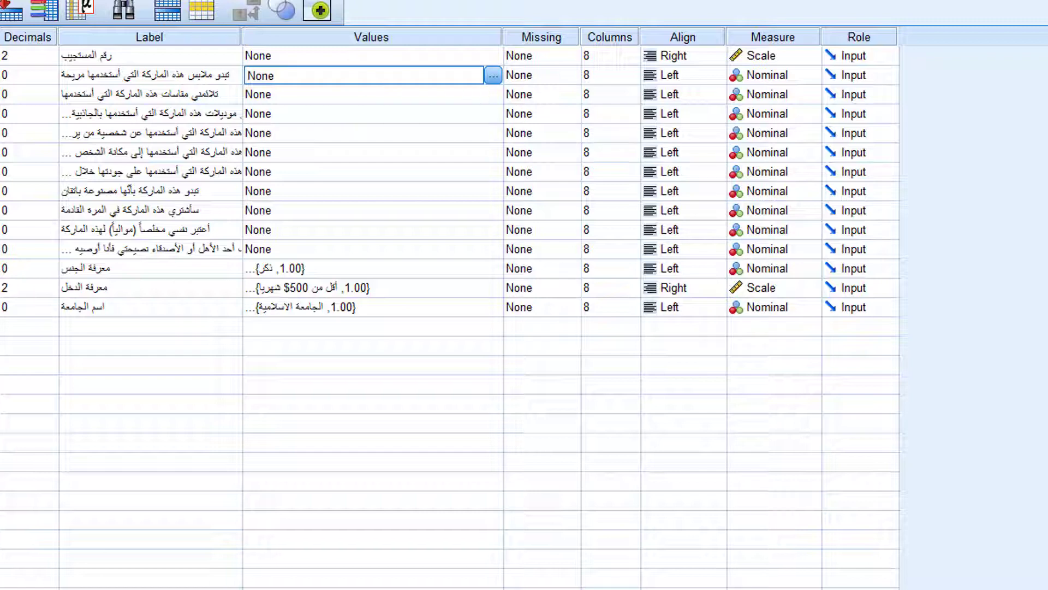
click(494, 76)
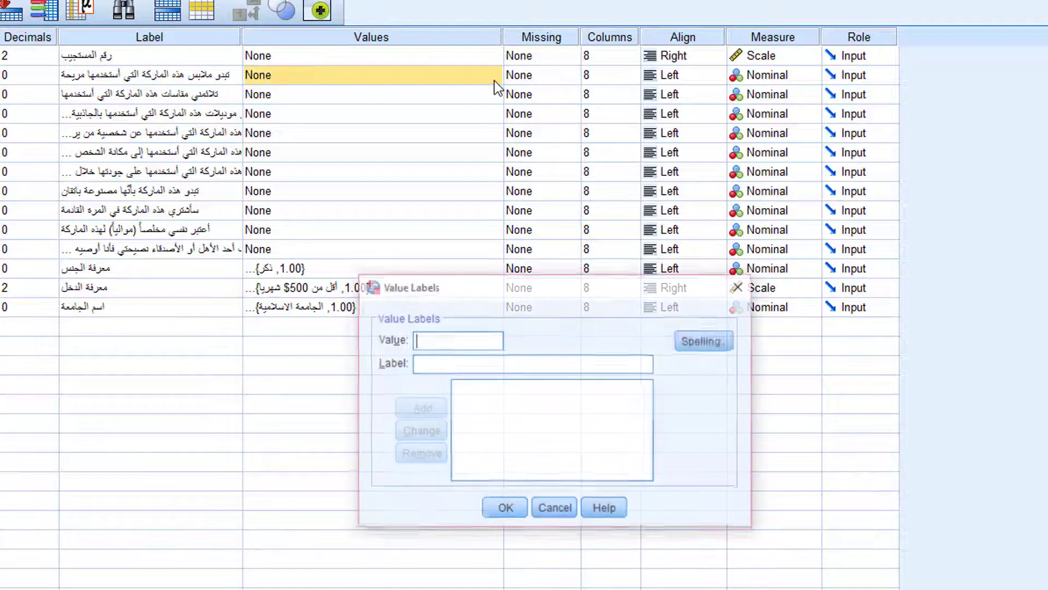
drag(519, 286, 548, 331)
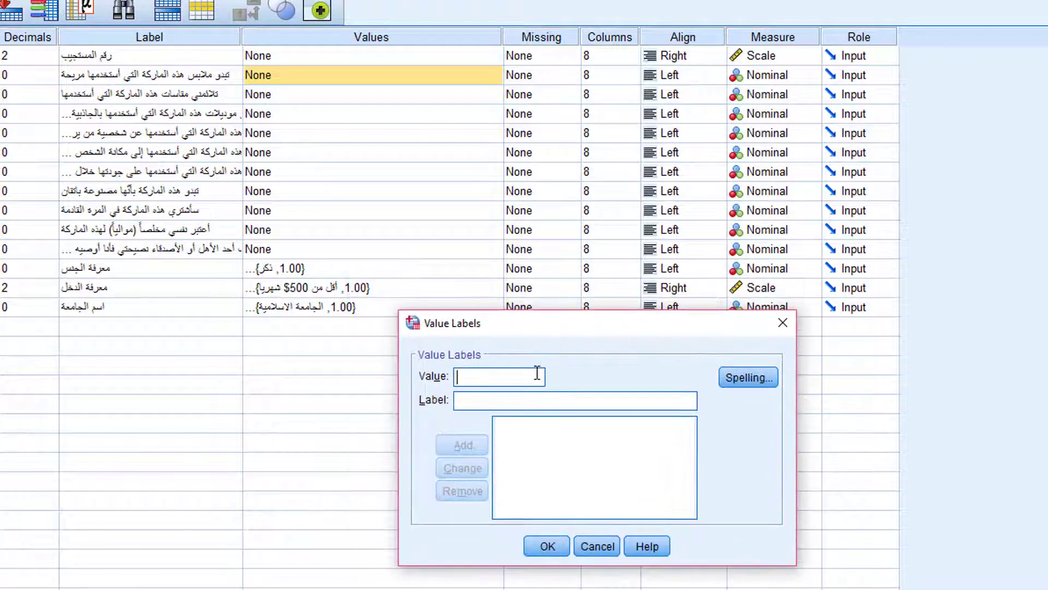
text(1)
click(533, 405)
key(alt+Tab)
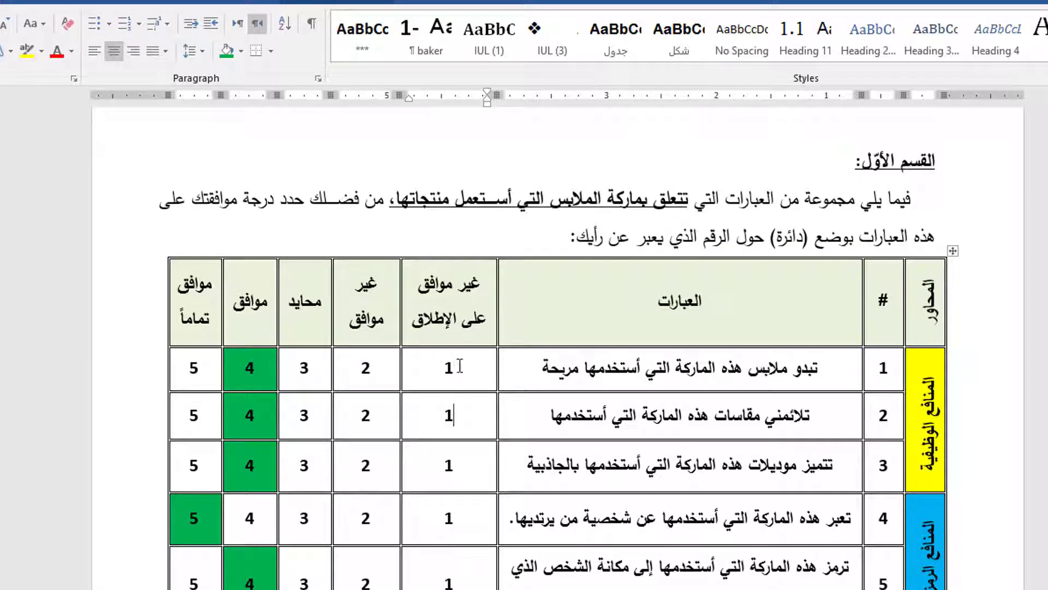
key(alt+Tab)
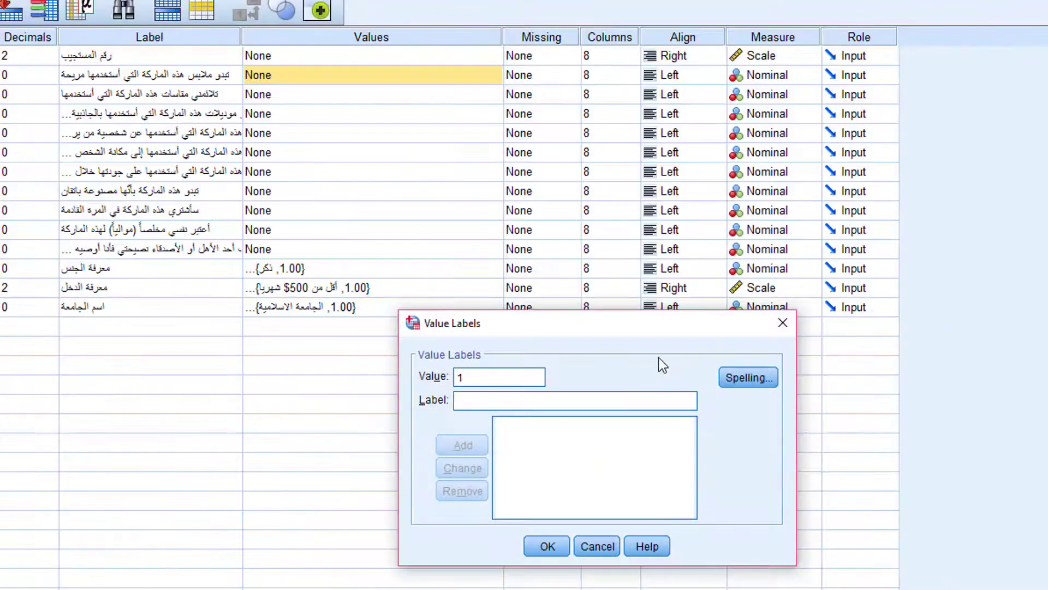
text(yd)
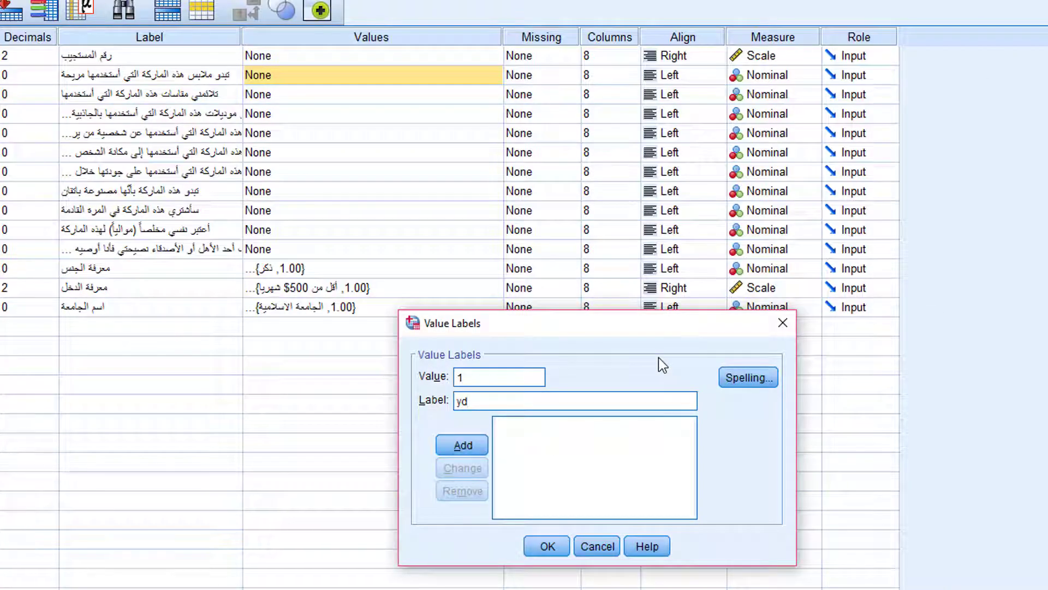
key(BackSpace)
key(BackSpace)
text(ق)
key(BackSpace)
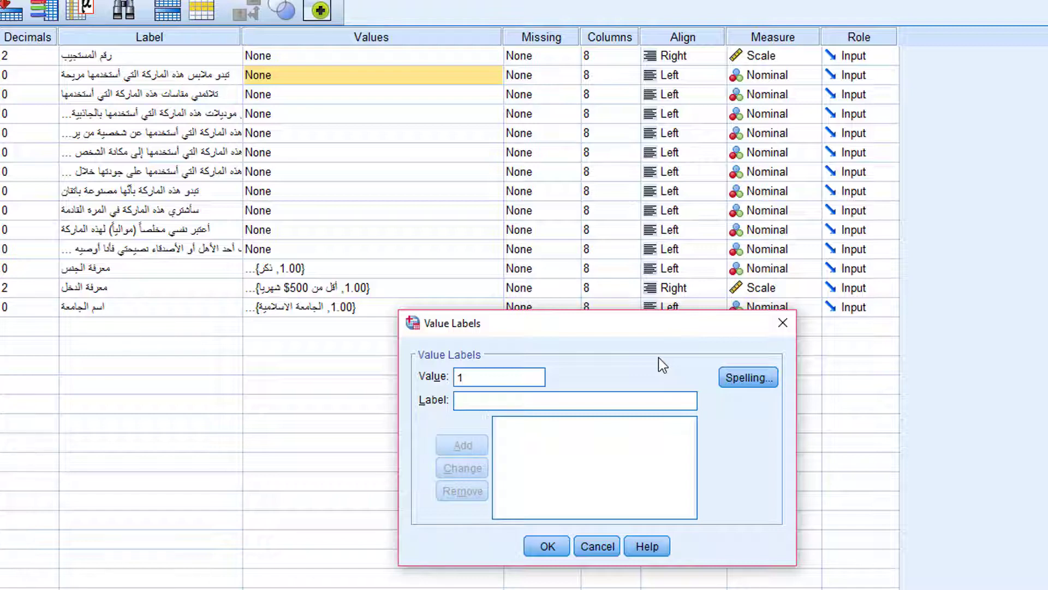
- Label value 1 as "غير موافق على الاطلاق" and add it to the value label list
text(غير)
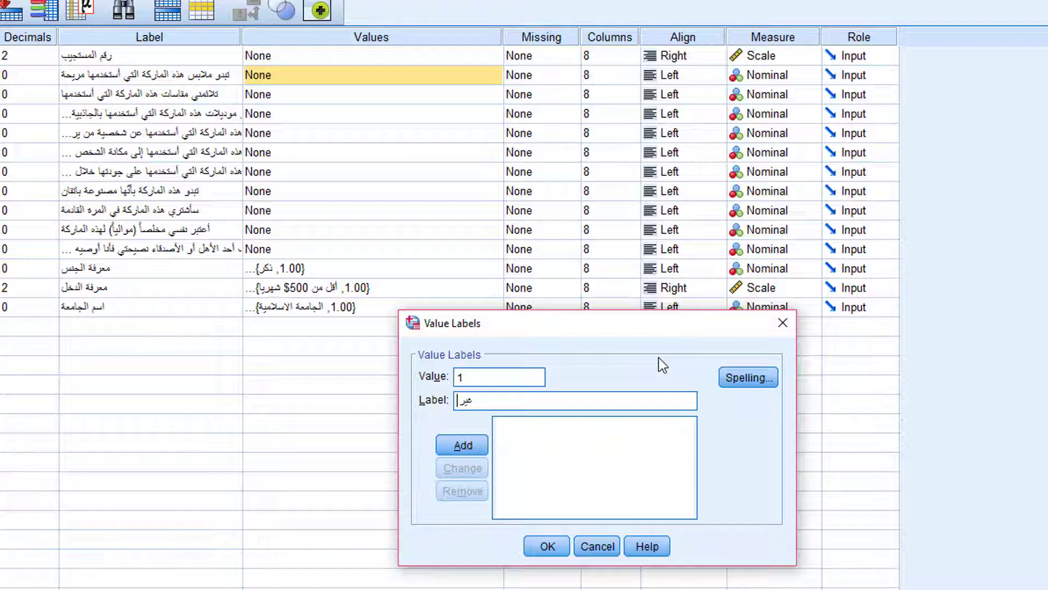
text( موافق على الاطلاق)
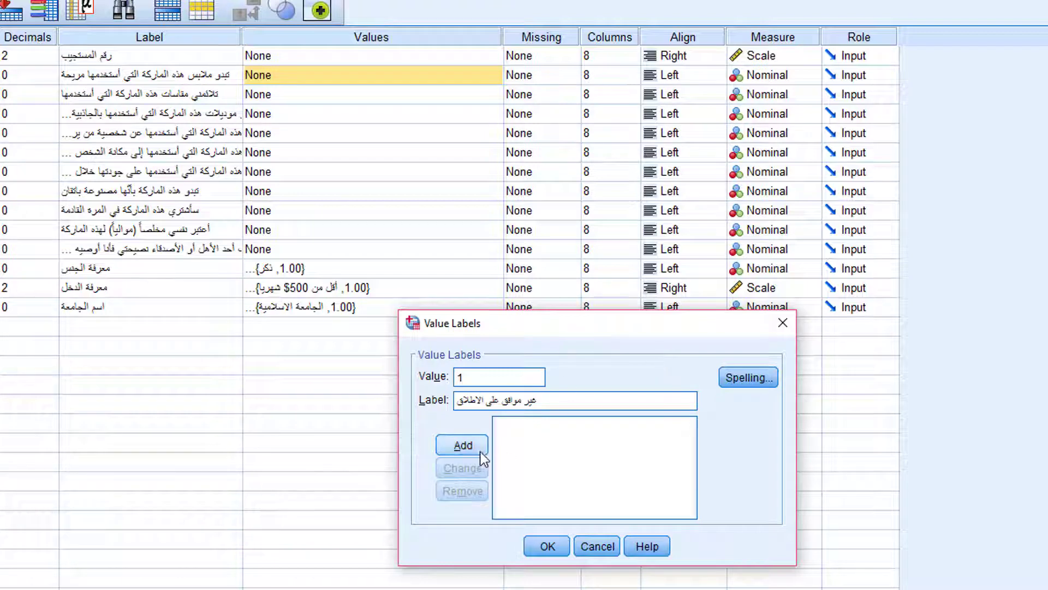
click(463, 445)
- Add value 2 with the label "غير موافق" to the value labels
text(2)
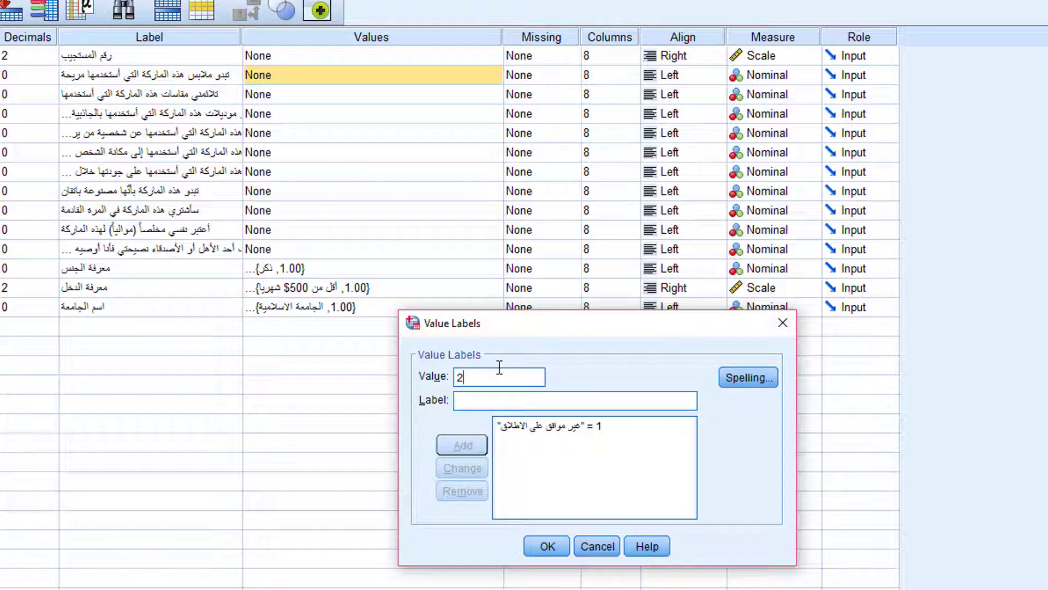
click(508, 402)
text(غير )
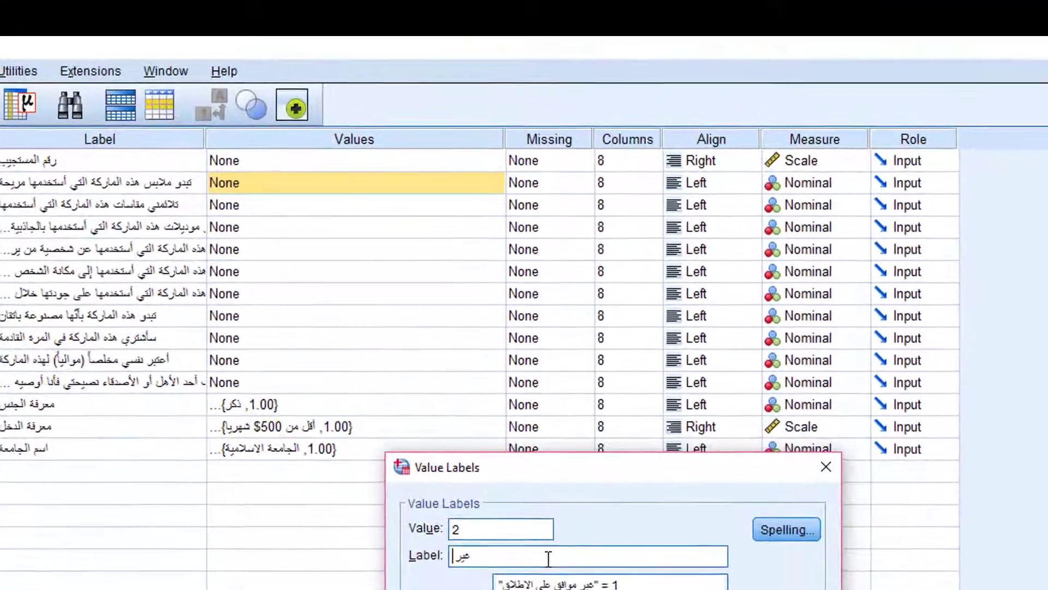
text(موافق)
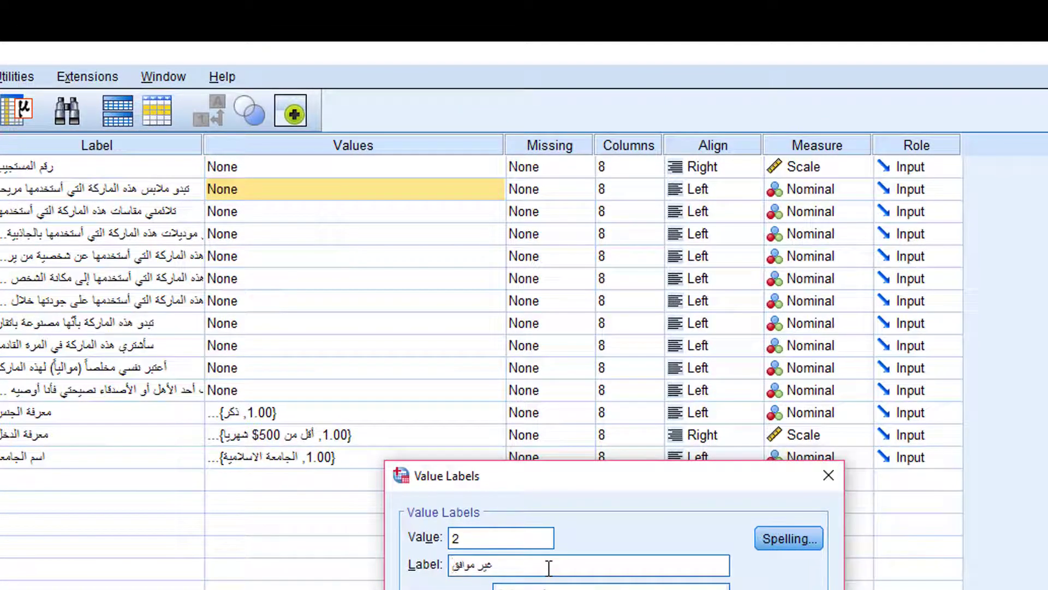
key(alt+a)
- Add value 3 with the label "محايد", checking the wording against the questionnaire in Word
text(3)
click(493, 563)
key(alt+Tab)
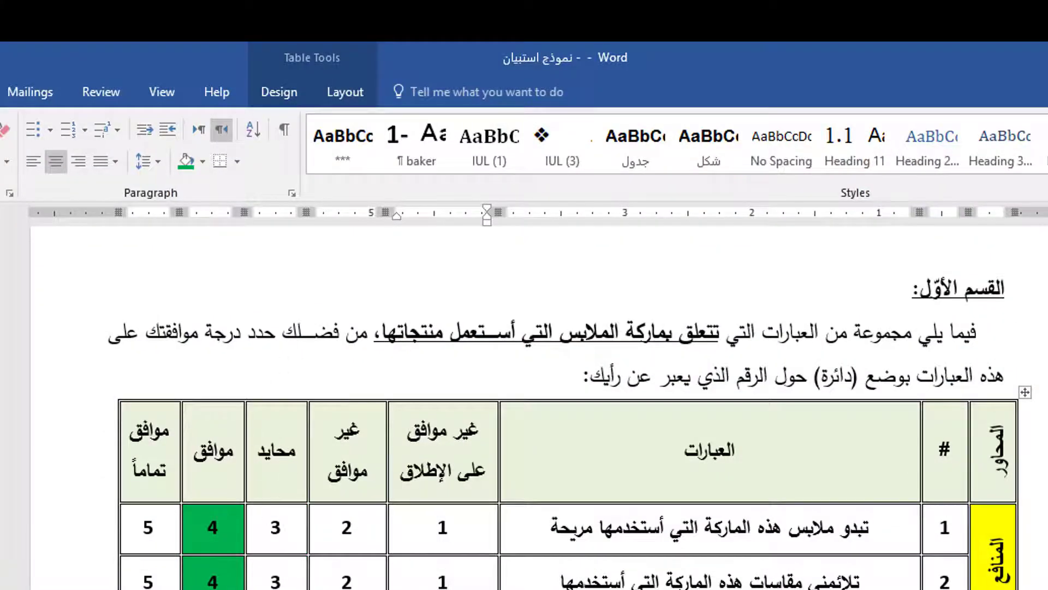
key(alt+Tab)
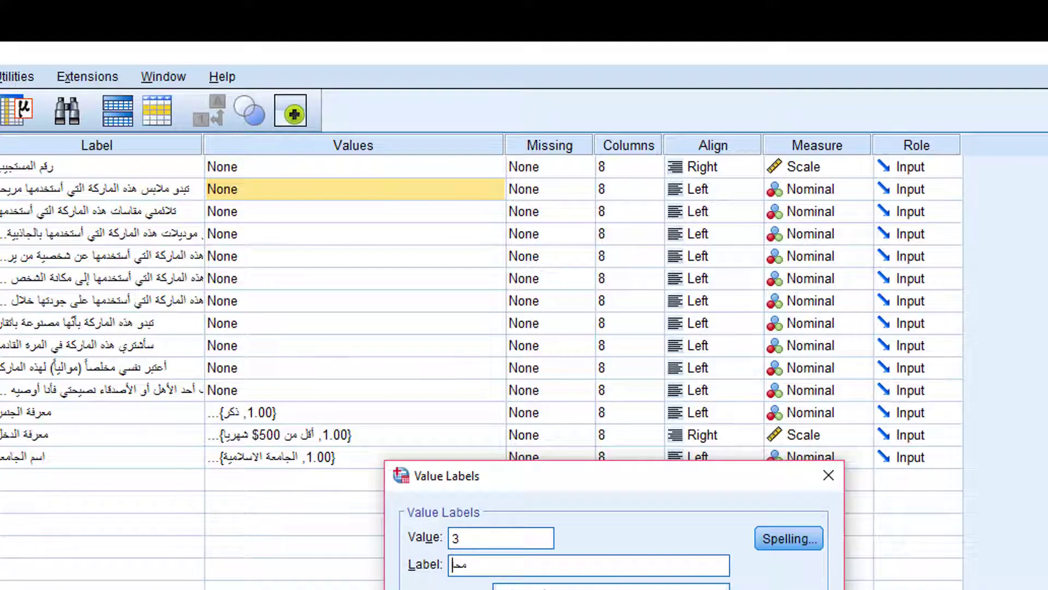
text(محايد)
key(alt+a)
- Add value 4 with the label "موافق" to the value labels
text(4)
key(Tab)
text(موافق)
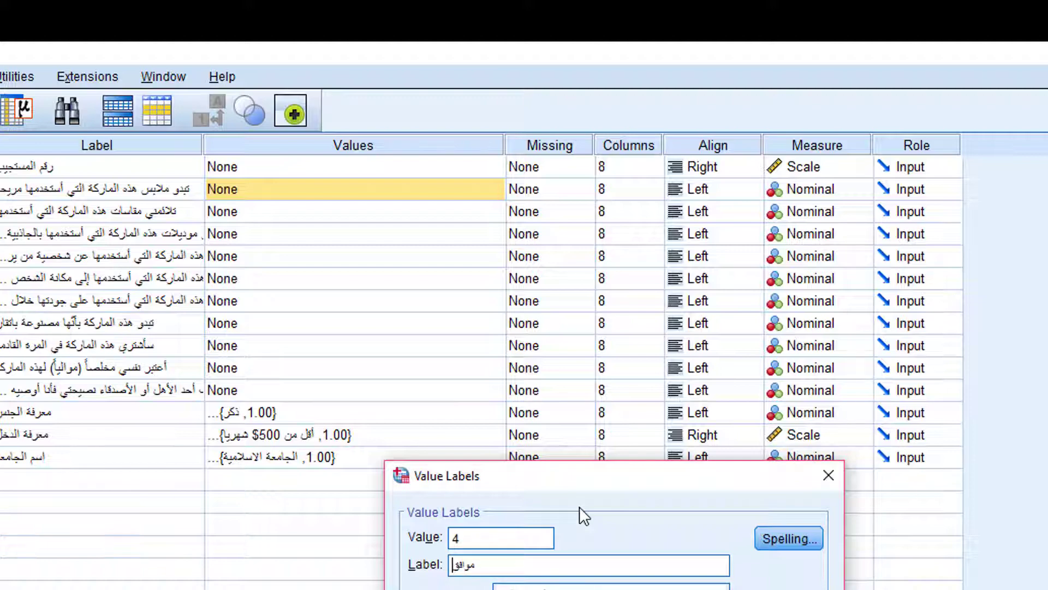
key(alt+a)
- Add value 5 with the label "موافق تماما" and apply the value labels to the first survey statement
key(alt+Tab)
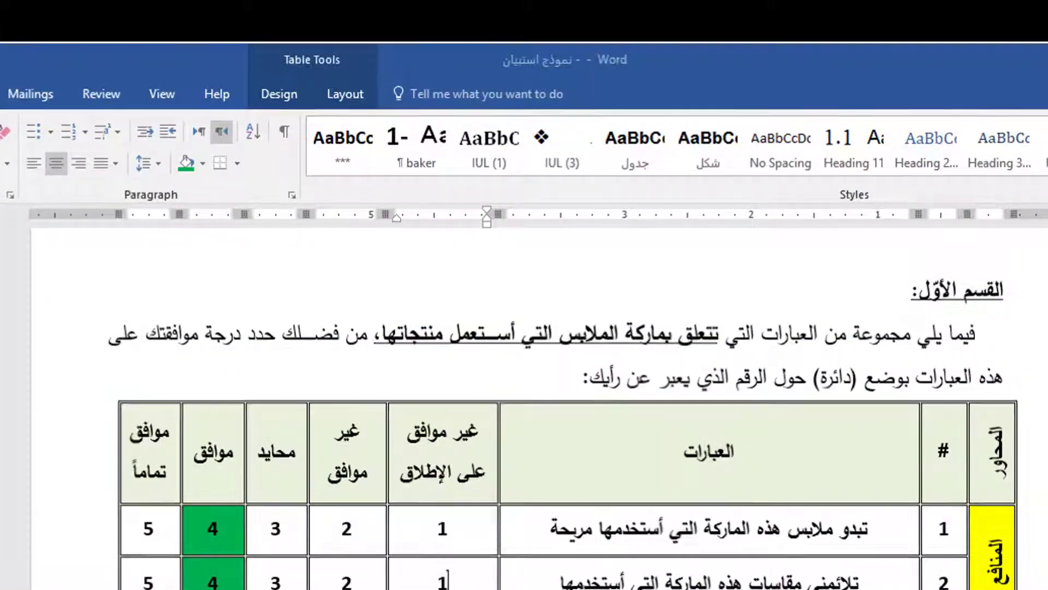
key(alt+Tab)
text(5)
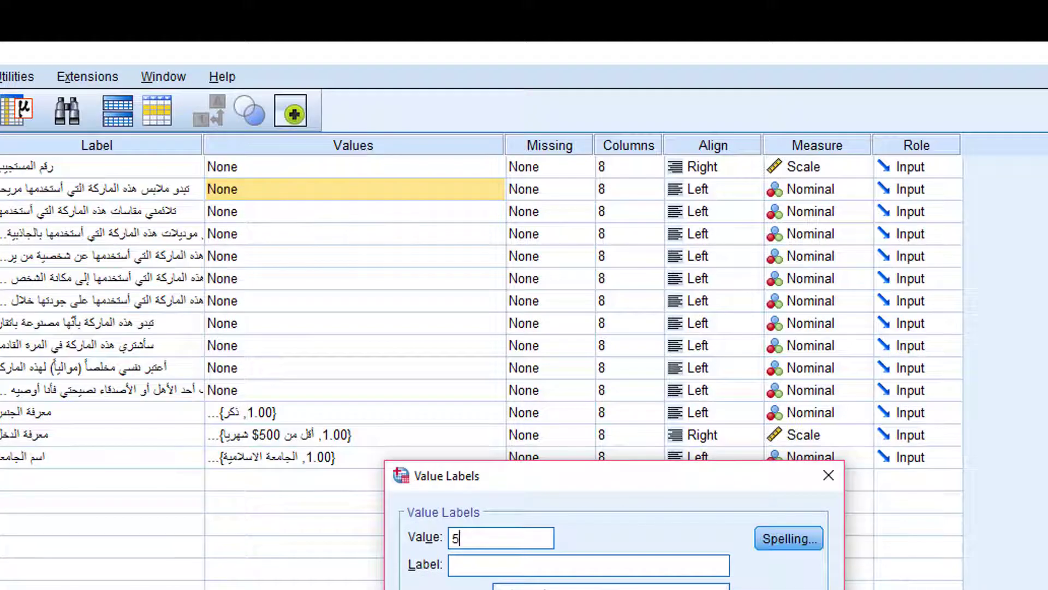
key(Tab)
text(موافق تماما)
key(alt+a)
key(Return)
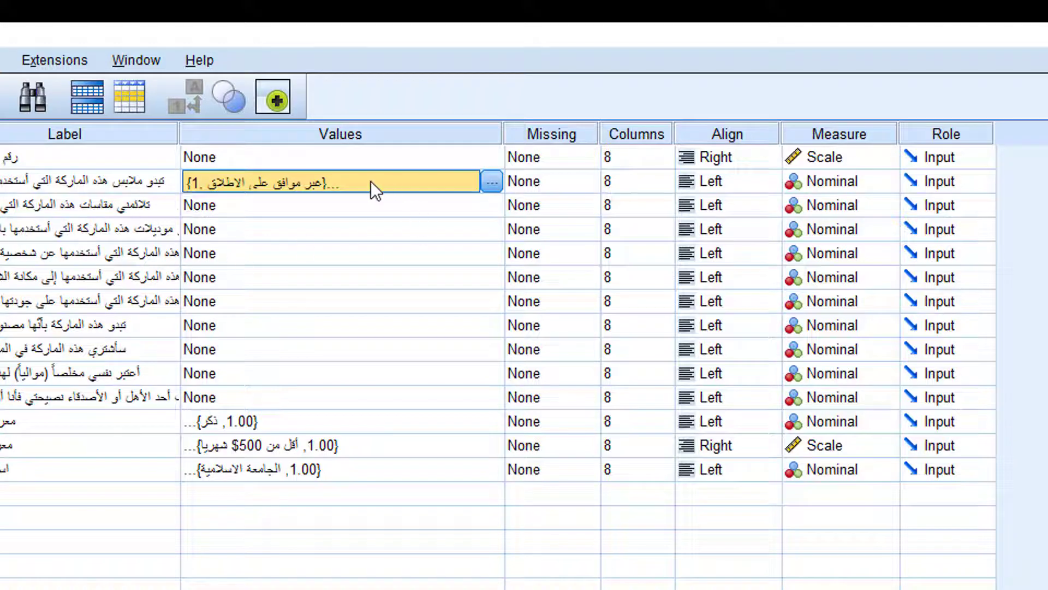
- Copy the value labels of the first survey statement, variable س1
click(382, 206)
click(382, 188)
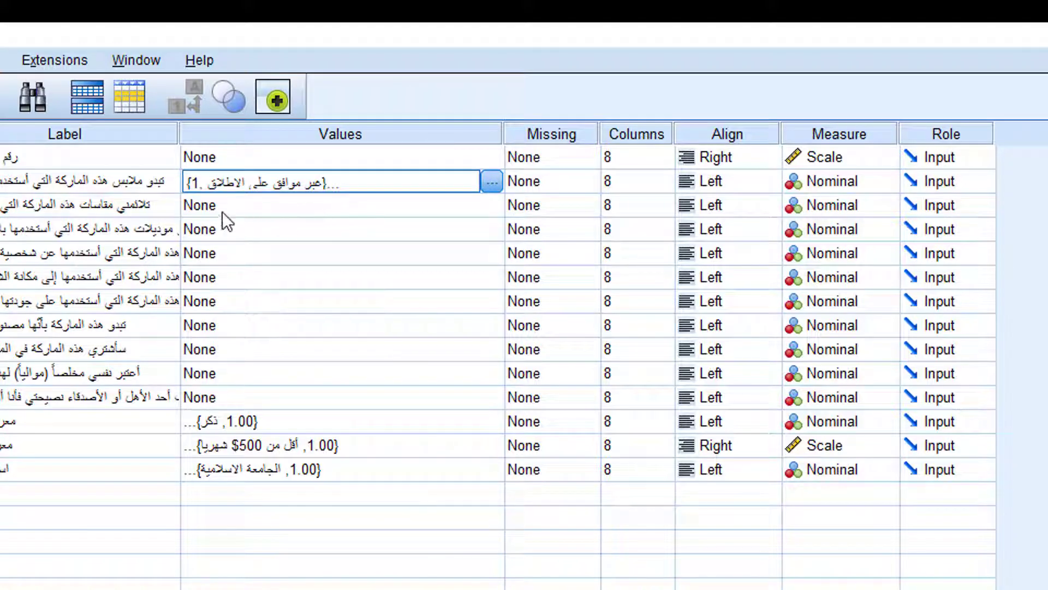
click(280, 209)
click(310, 183)
right_click(375, 202)
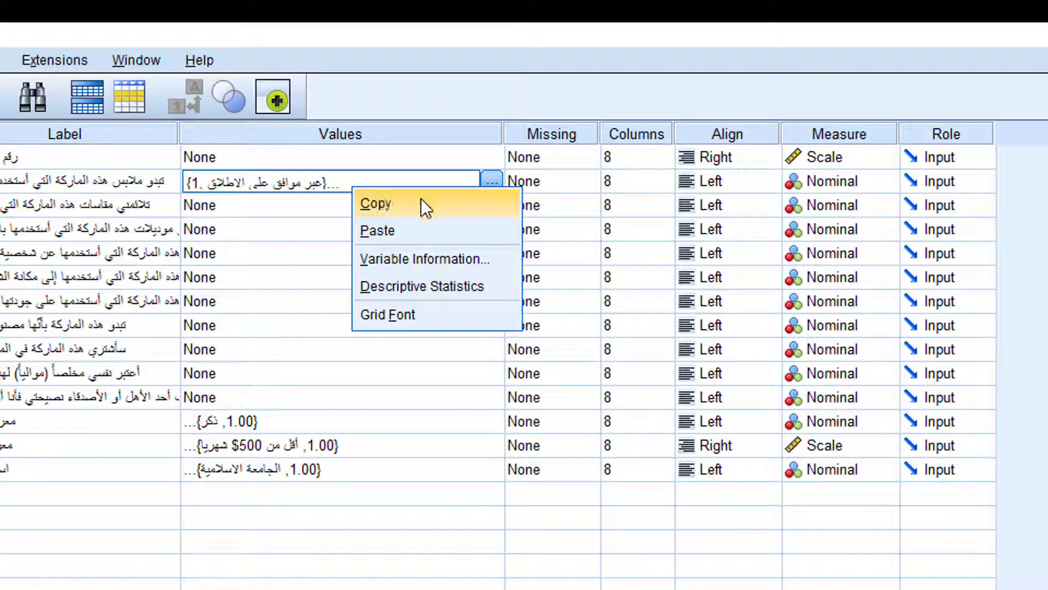
click(385, 208)
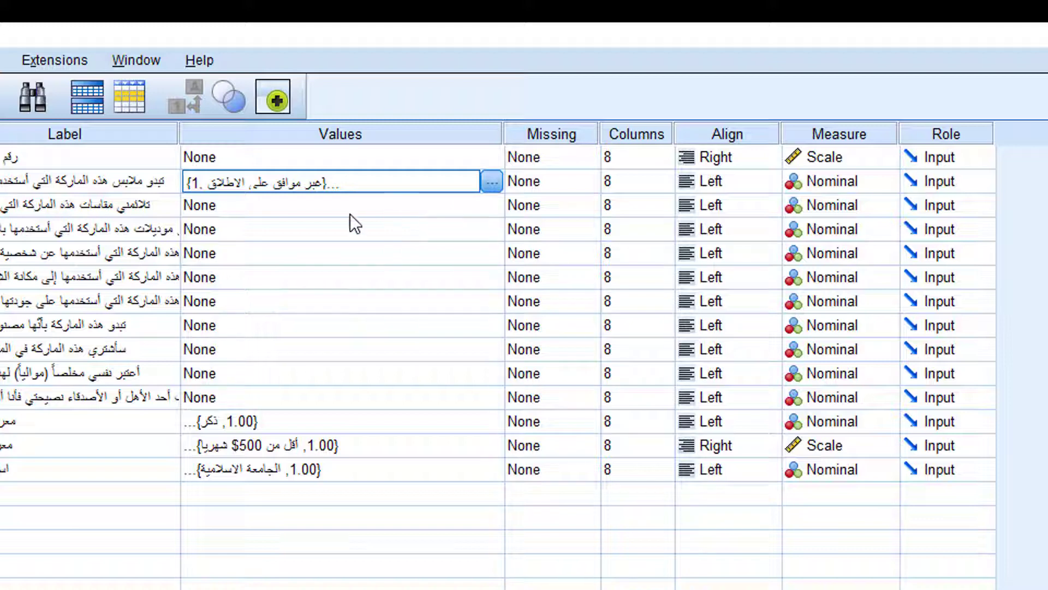
- Paste the copied value labels into the Values cells of variables س2, س3 and س4
click(330, 213)
right_click(330, 212)
click(376, 257)
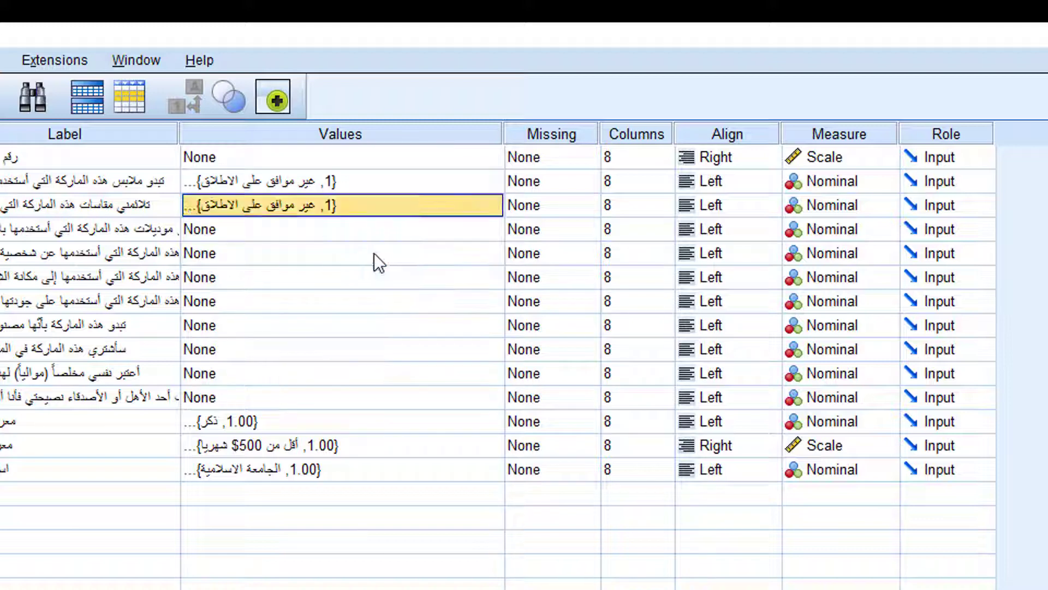
right_click(306, 234)
click(353, 289)
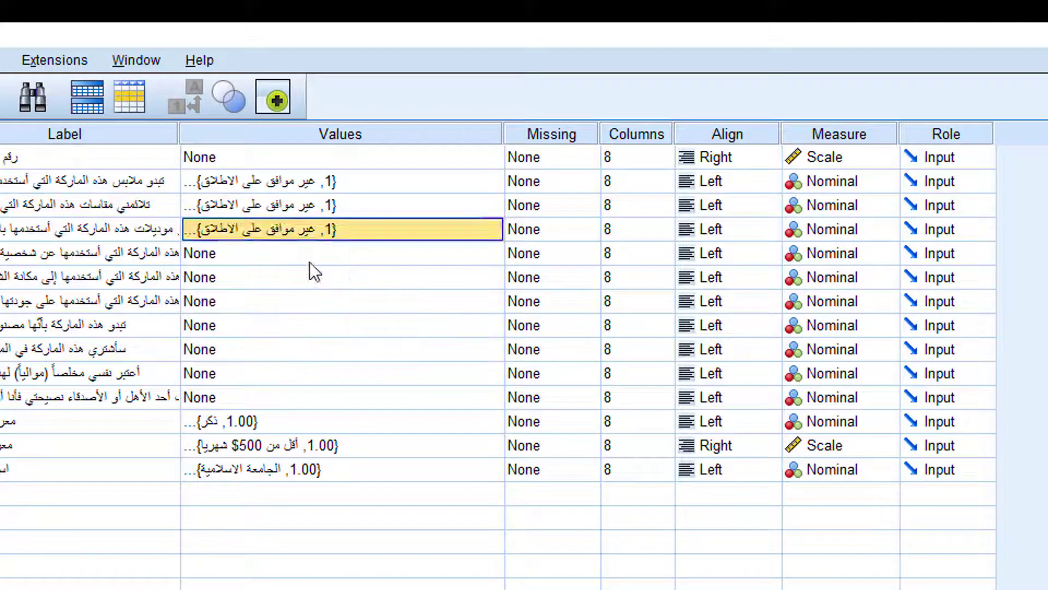
click(280, 255)
right_click(281, 255)
click(335, 299)
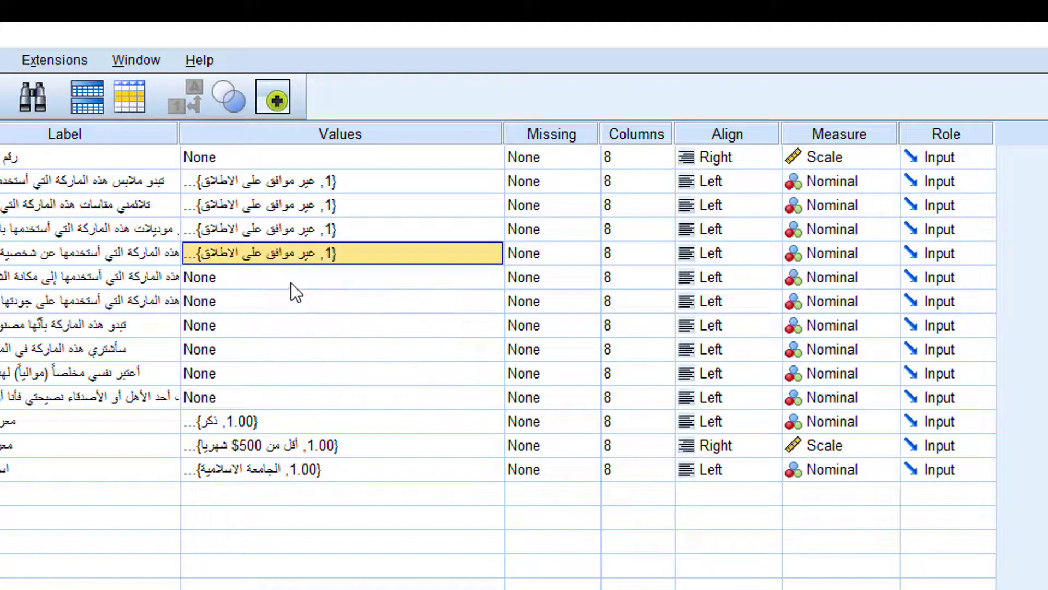
- Paste the copied value labels into the Values cells of variables س5, س6 and س7
click(290, 282)
right_click(304, 279)
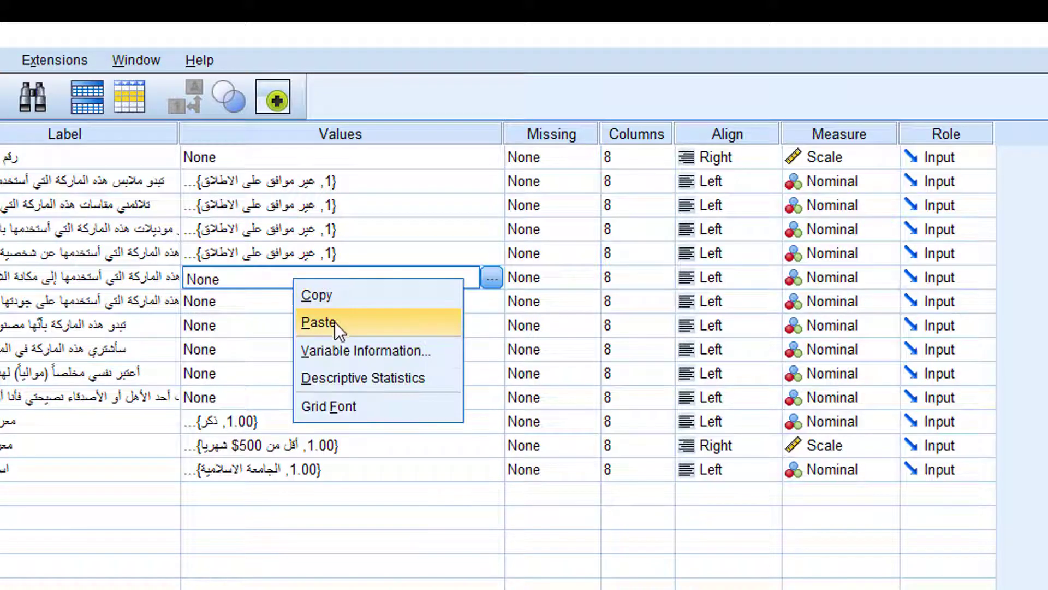
click(335, 324)
click(295, 303)
right_click(293, 303)
click(322, 347)
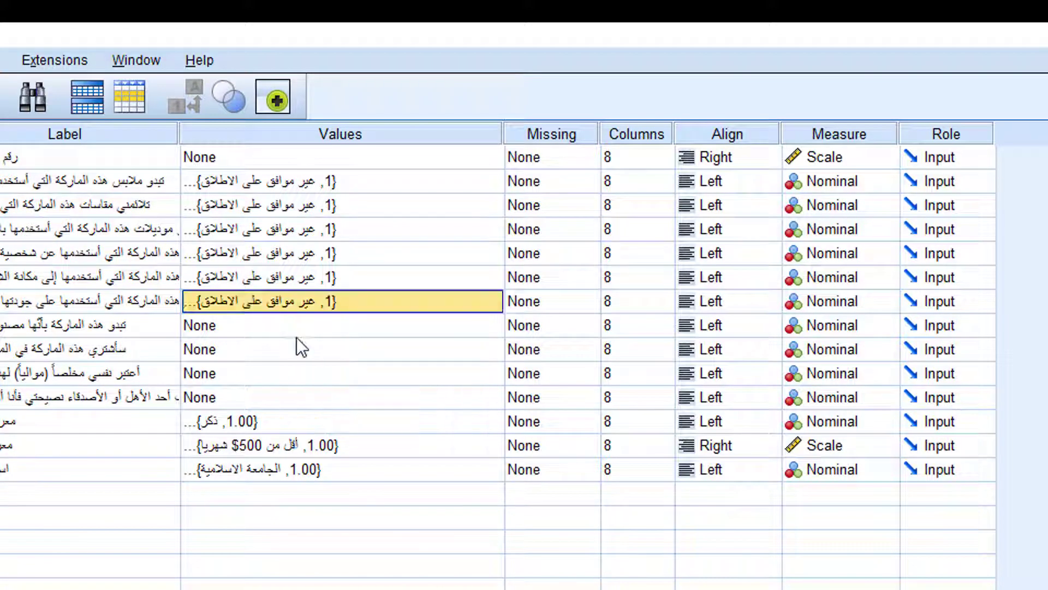
click(296, 328)
right_click(296, 328)
click(319, 372)
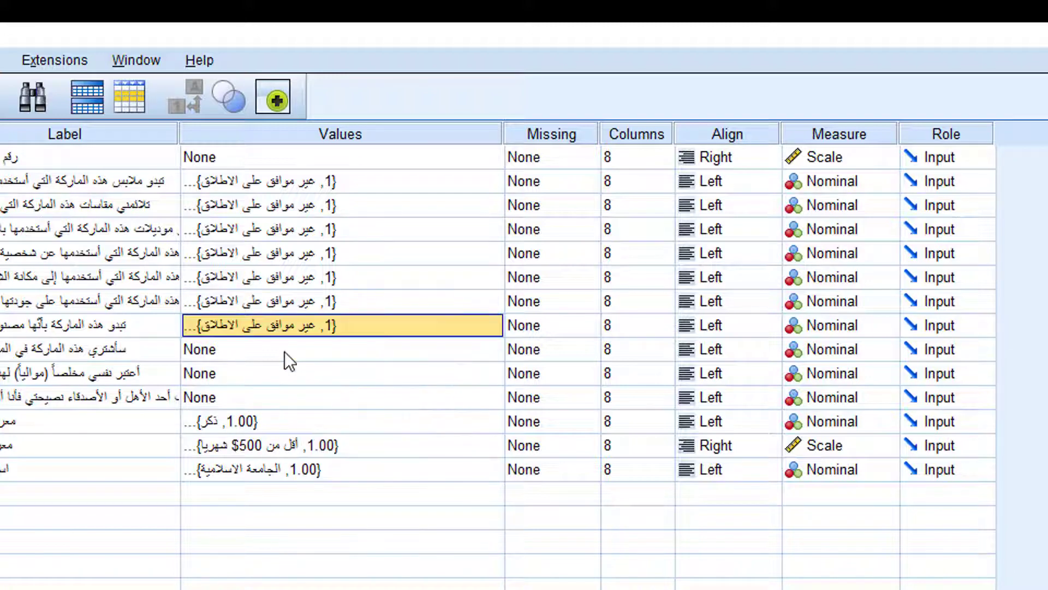
- Paste the copied value labels into the Values cells of variables س8, س9 and س10
click(284, 351)
right_click(284, 350)
click(313, 391)
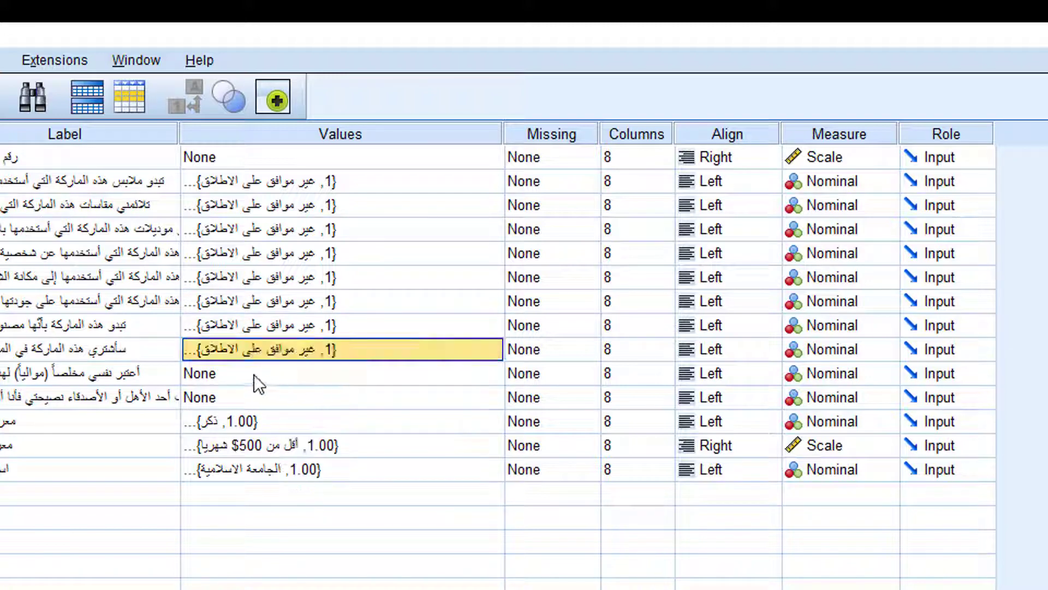
click(254, 375)
right_click(258, 379)
click(284, 417)
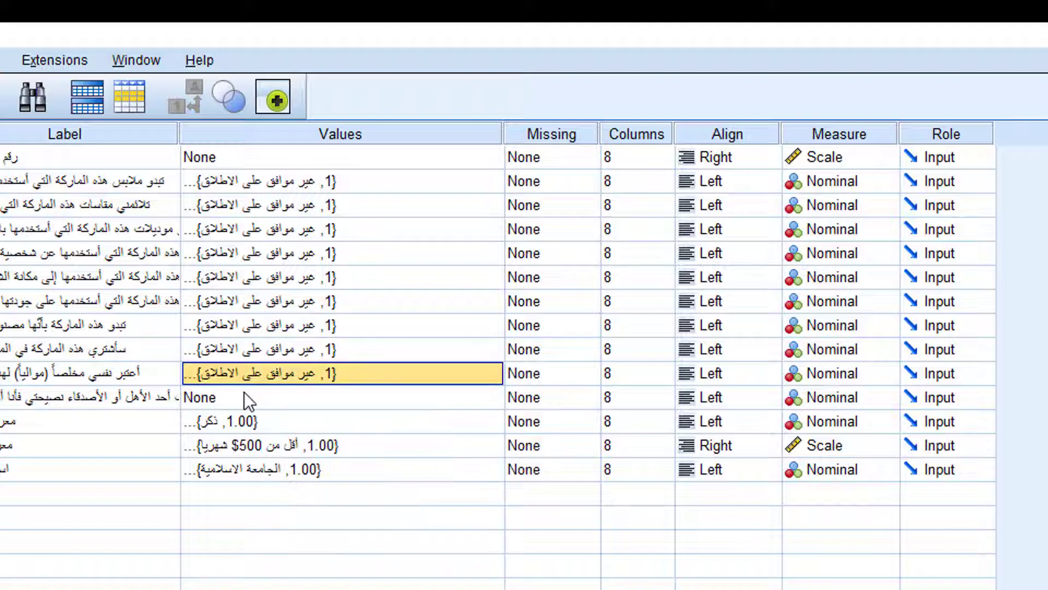
click(257, 404)
right_click(284, 403)
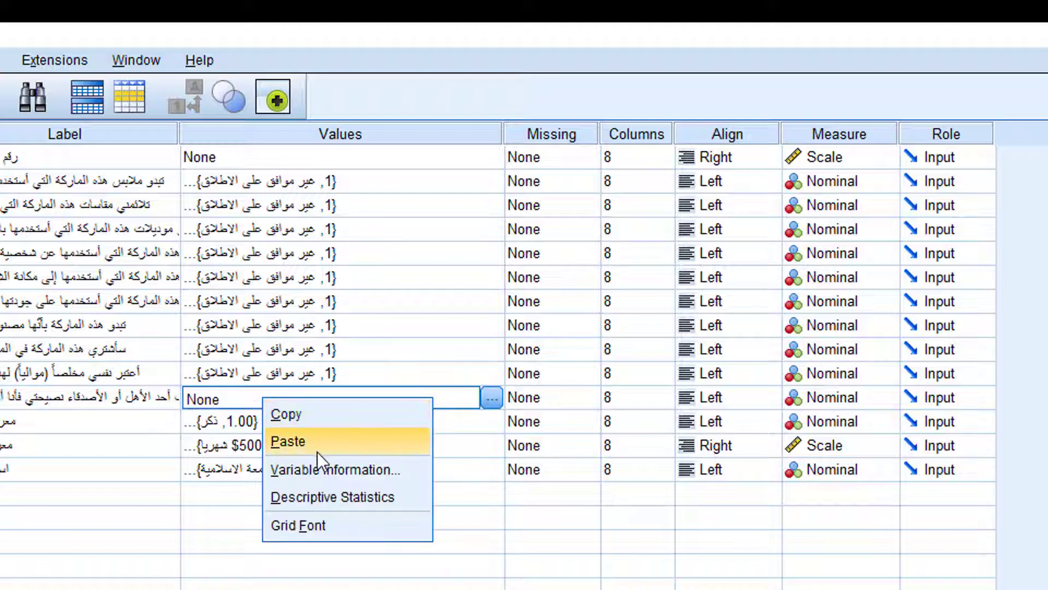
click(295, 437)
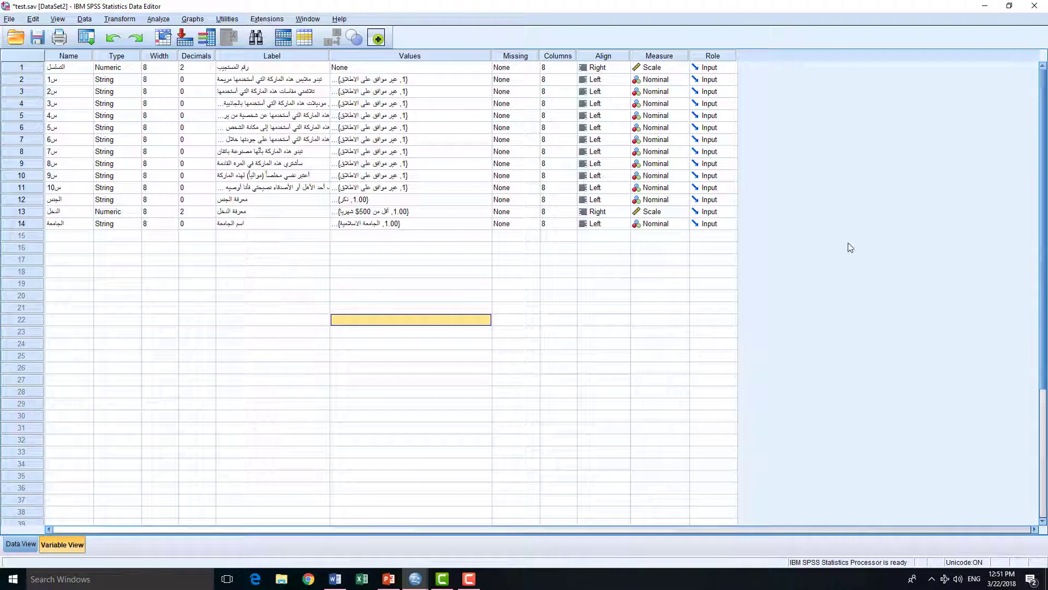
- Switch to the Word questionnaire and examine the respondent's marked answers to the ten statements in section one
click(335, 579)
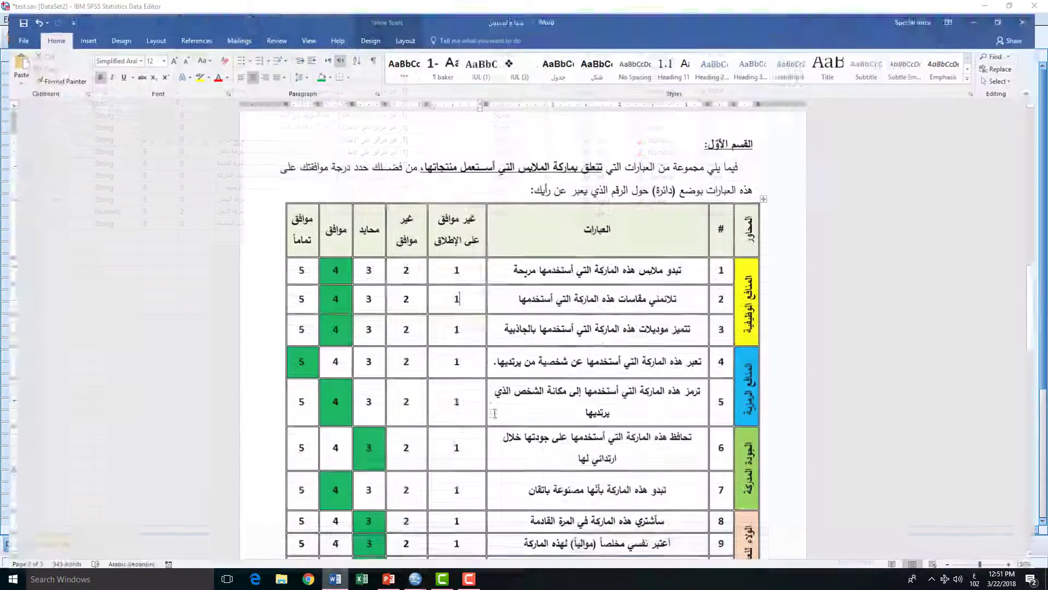
scroll(608, 347, up, 6)
scroll(611, 350, down, 8)
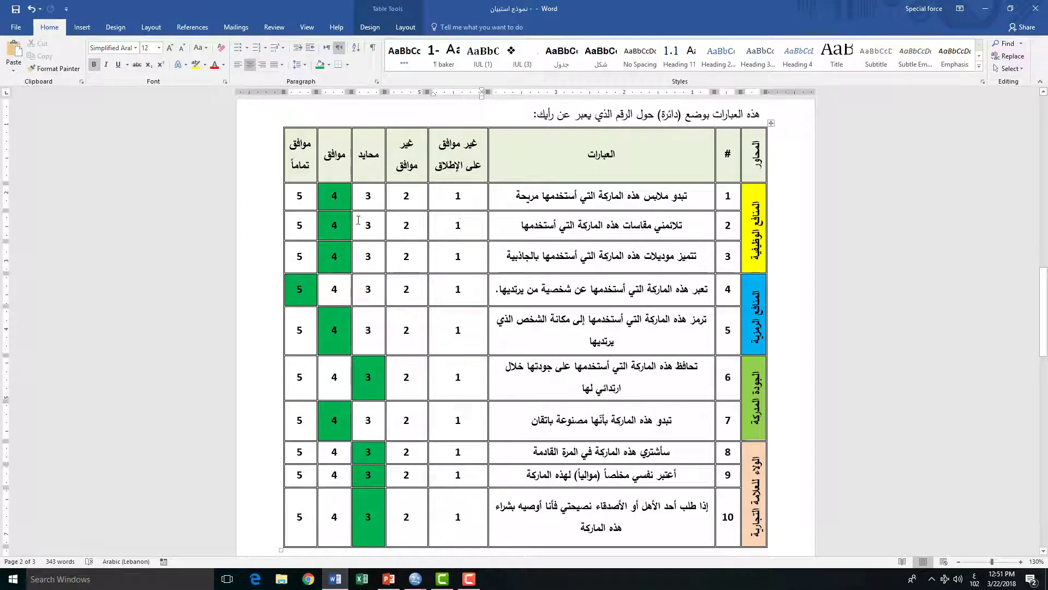
scroll(328, 218, down, 3)
scroll(338, 208, up, 3)
scroll(315, 201, down, 3)
scroll(654, 215, up, 3)
scroll(363, 266, down, 1)
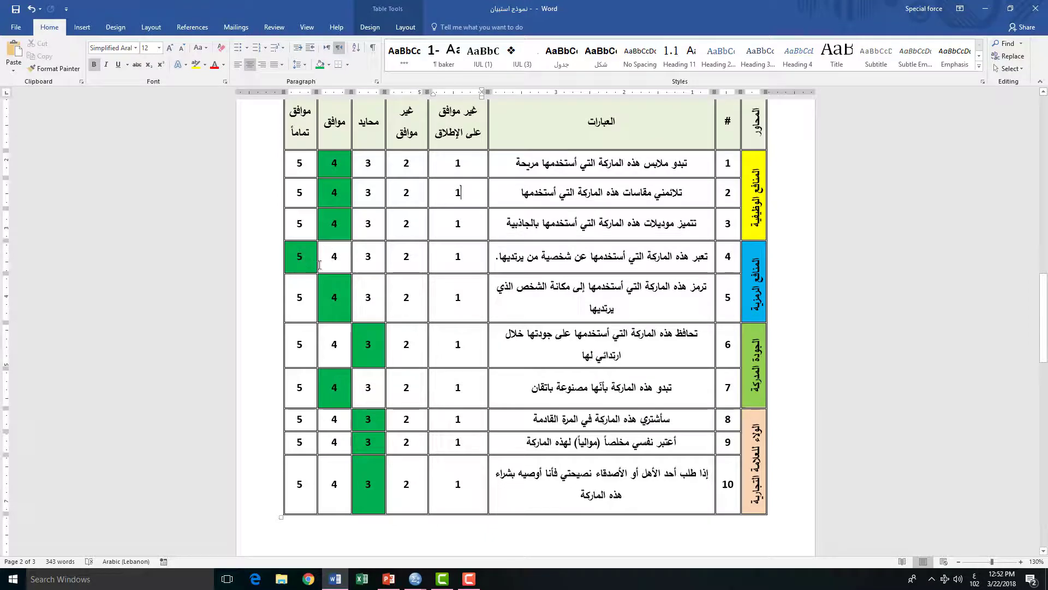
click(306, 258)
- Review the respondent's marked gender, income and university answers in the demographic section, returning to the start of section one
scroll(329, 289, down, 15)
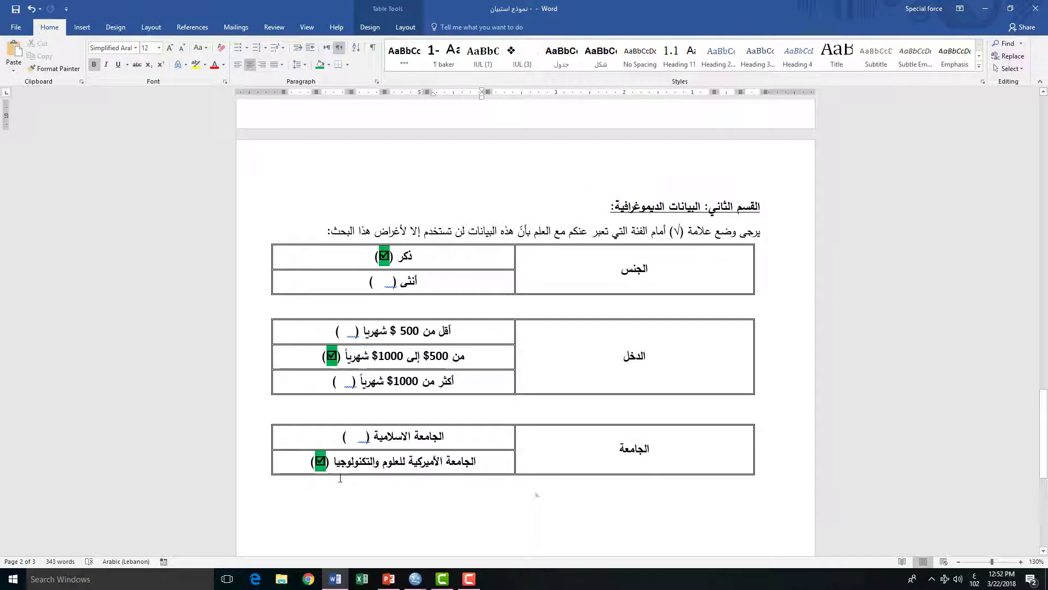
scroll(376, 458, down, 2)
scroll(406, 439, up, 12)
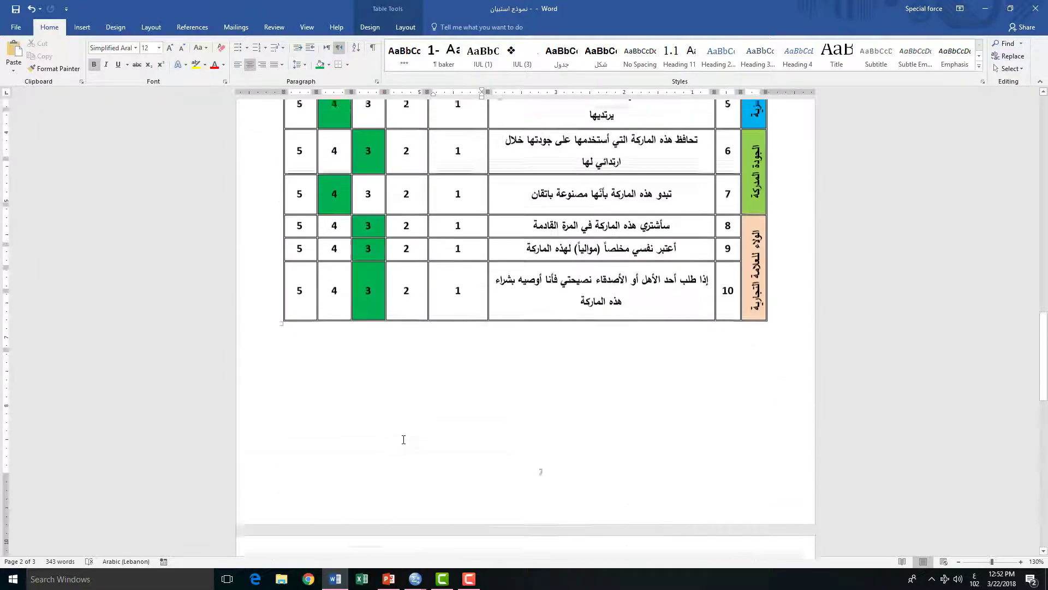
scroll(406, 440, up, 10)
scroll(431, 443, down, 9)
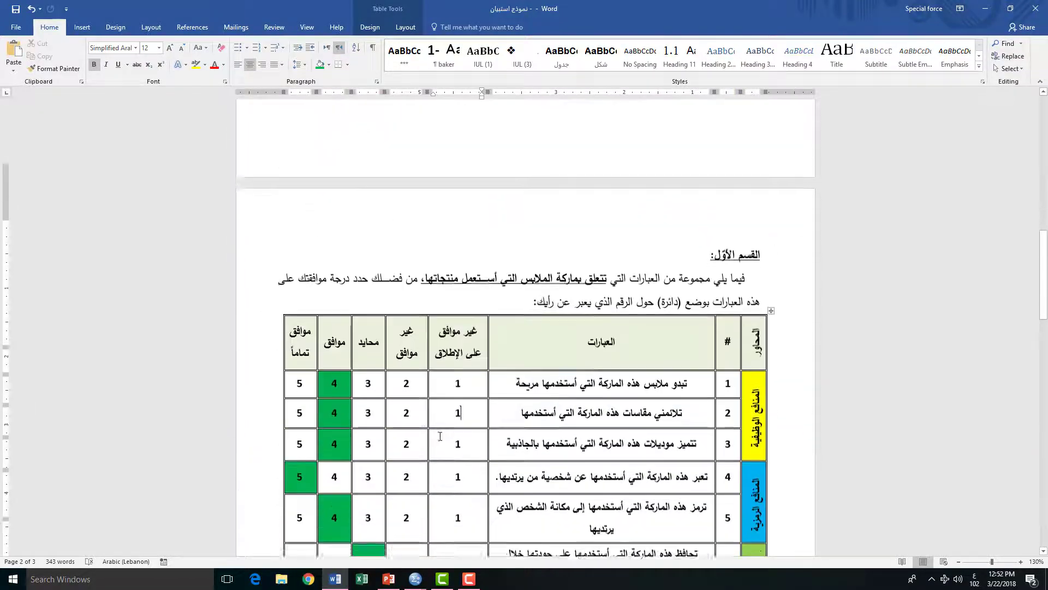
scroll(417, 421, down, 10)
scroll(407, 433, up, 12)
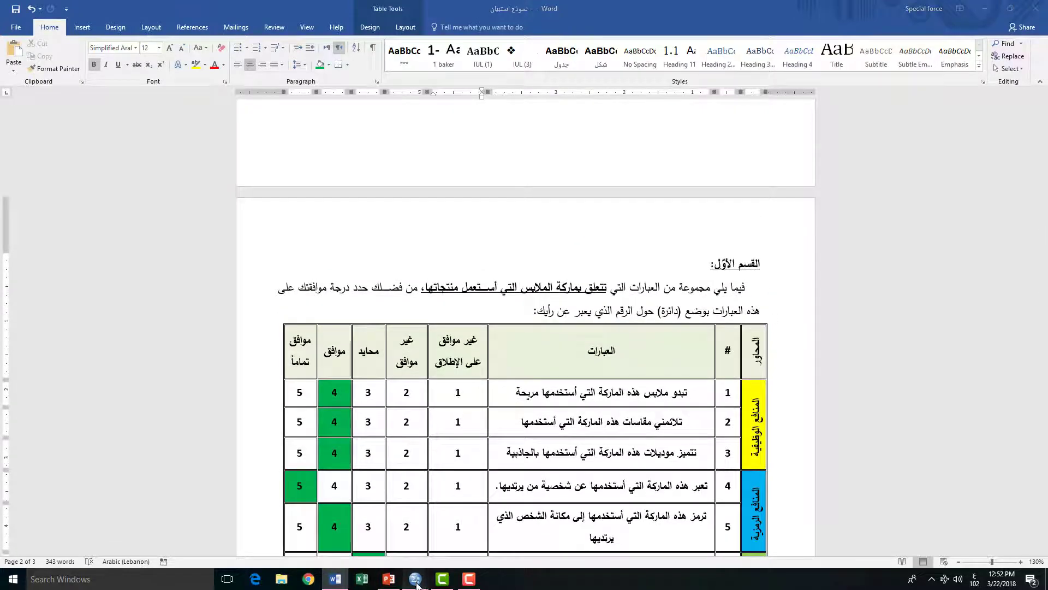
- Switch to SPSS, show the Data View, and clear the serial number in the first case
mouse_move(416, 579)
click(436, 543)
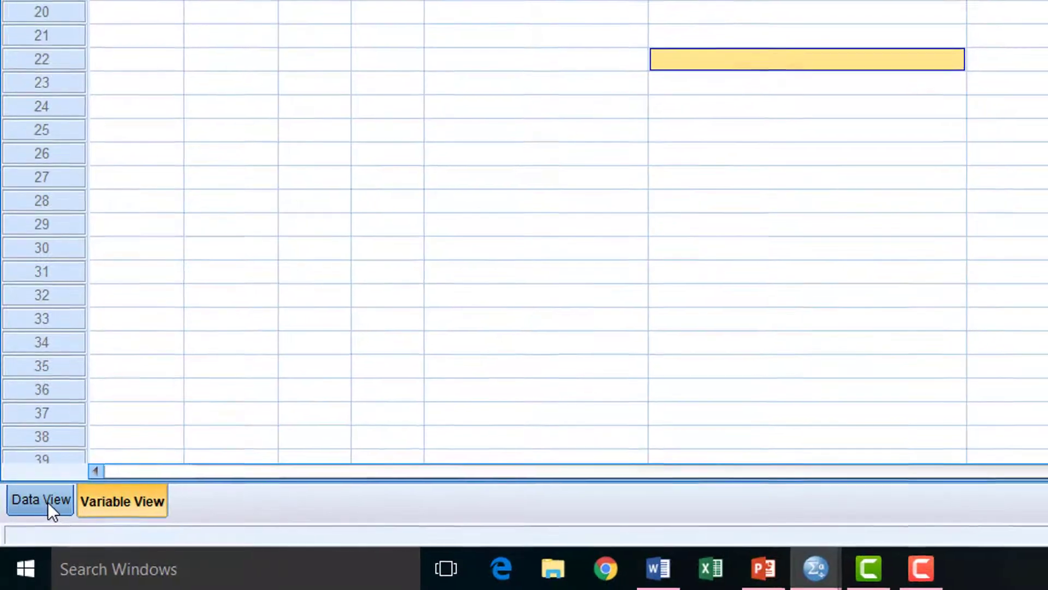
click(48, 500)
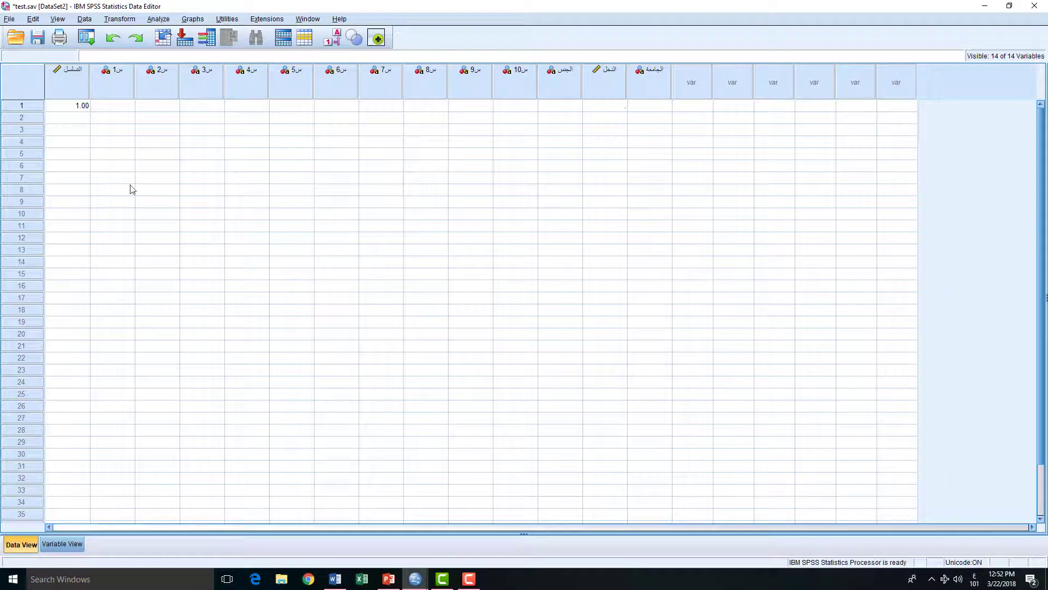
click(83, 106)
key(Delete)
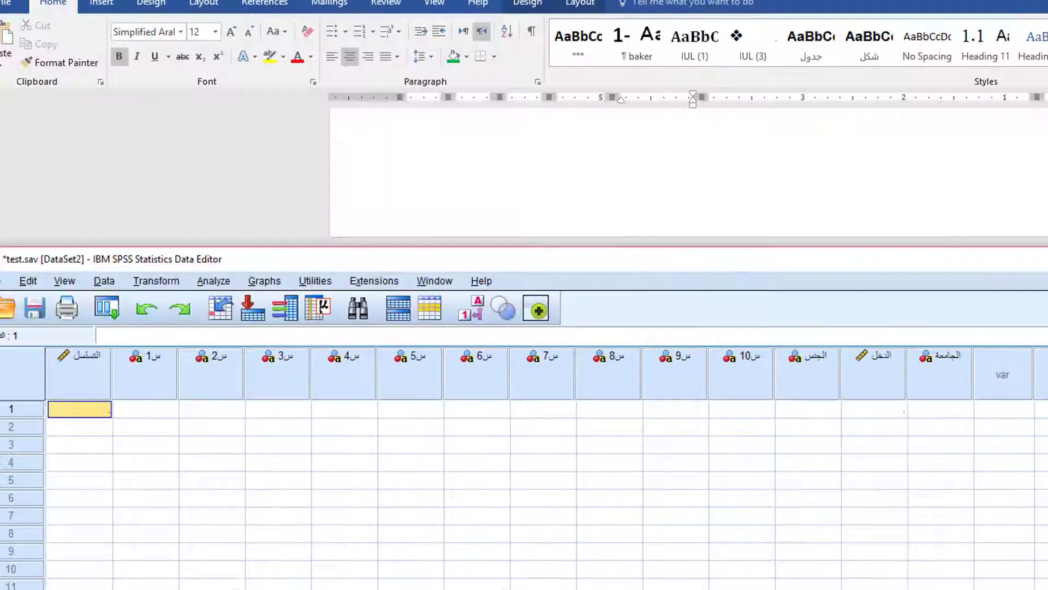
- Bring the questionnaire's statement table into view above the data grid and enter 1 as the first case's serial number (التسلسل)
key(alt+Tab)
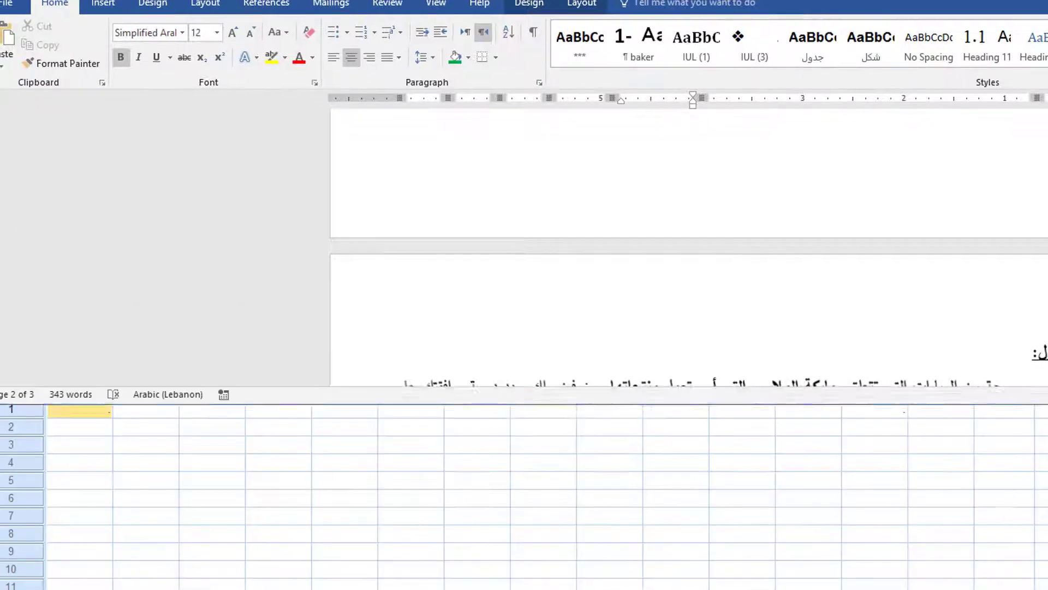
scroll(924, 241, down, 3)
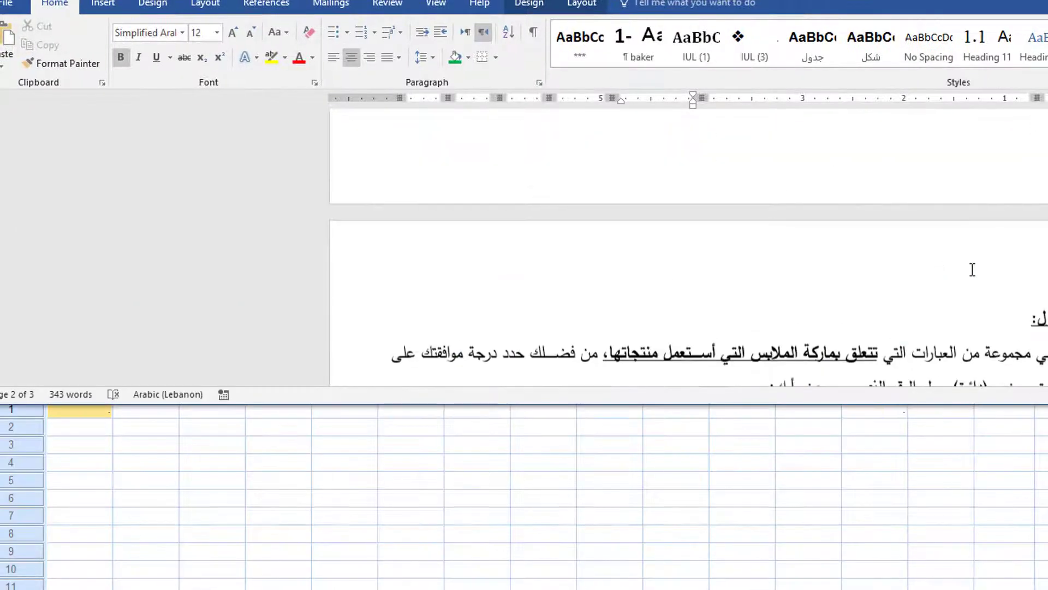
scroll(1034, 206, down, 3)
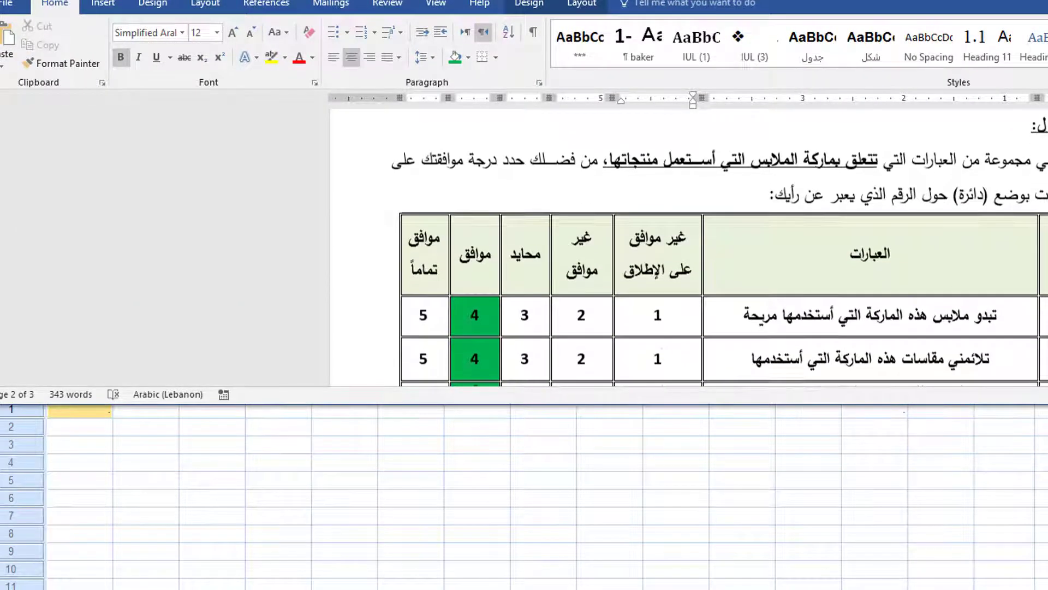
click(385, 480)
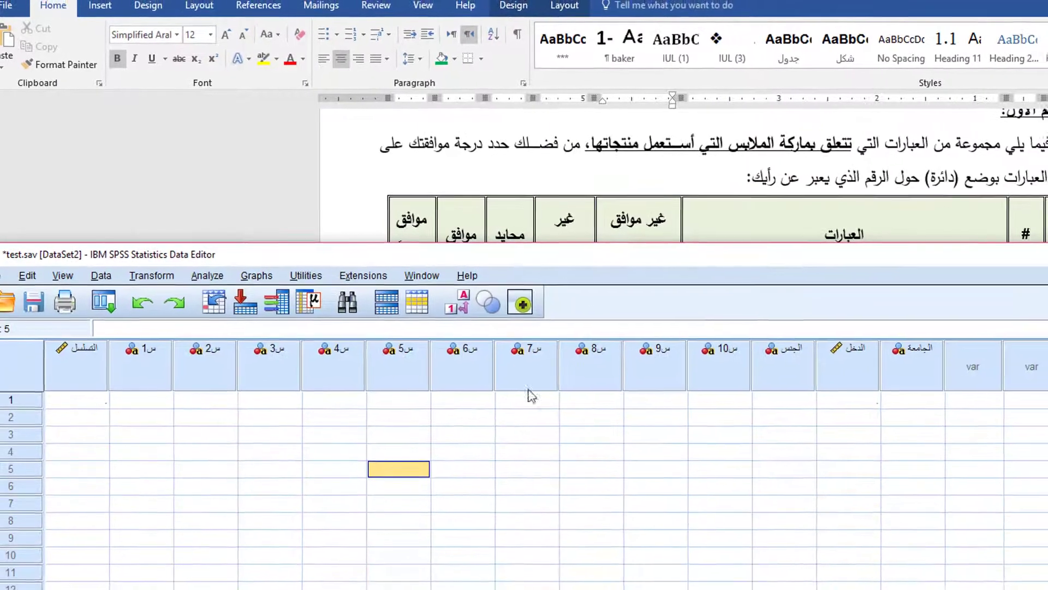
click(93, 400)
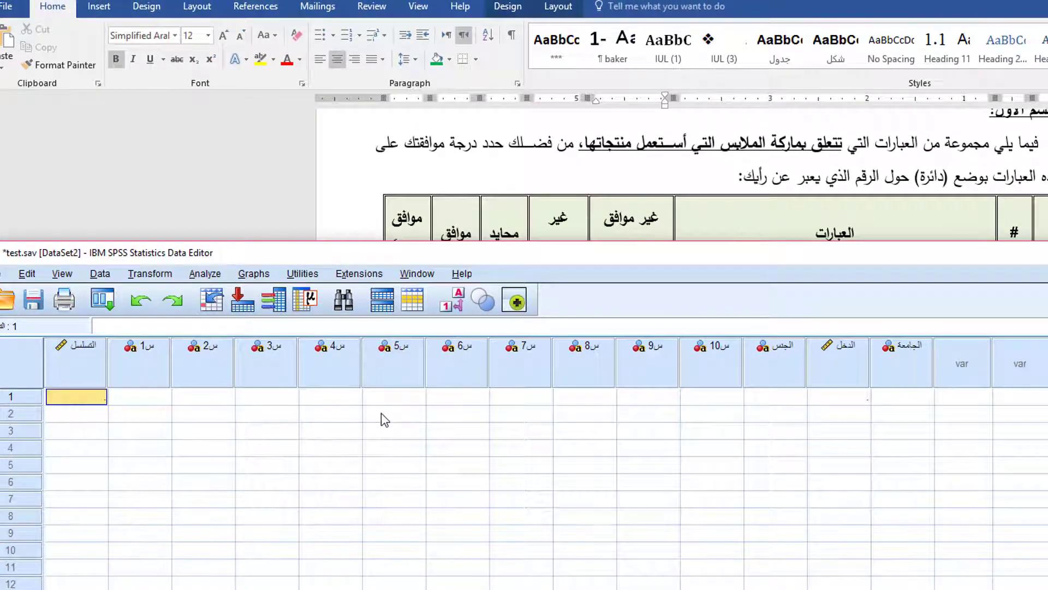
text(1)
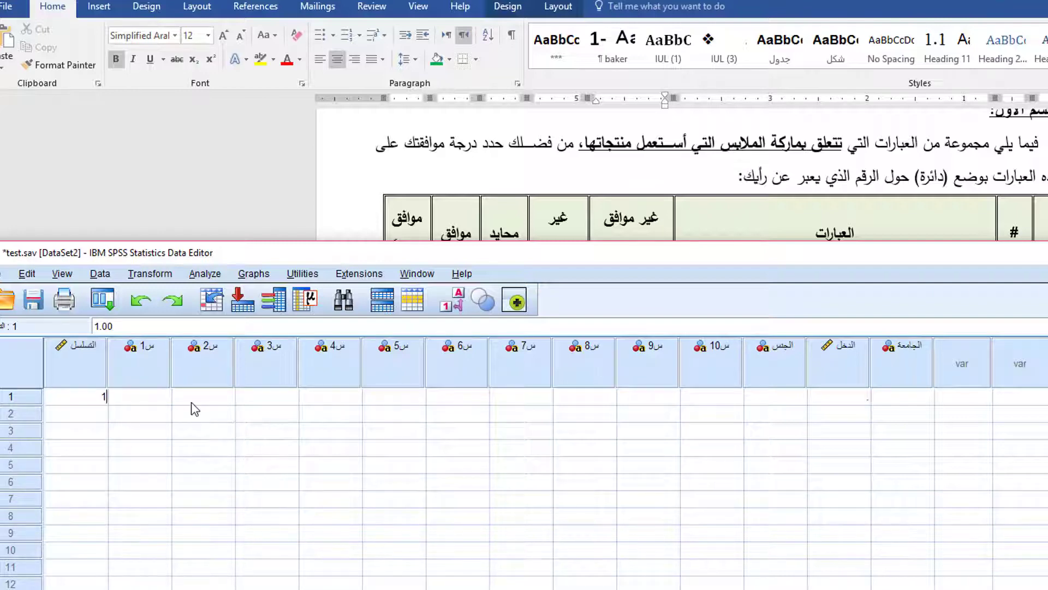
key(Tab)
- Enter the first respondent's marked answer 4 for each of the statements س1, س2 and س3
scroll(979, 184, down, 4)
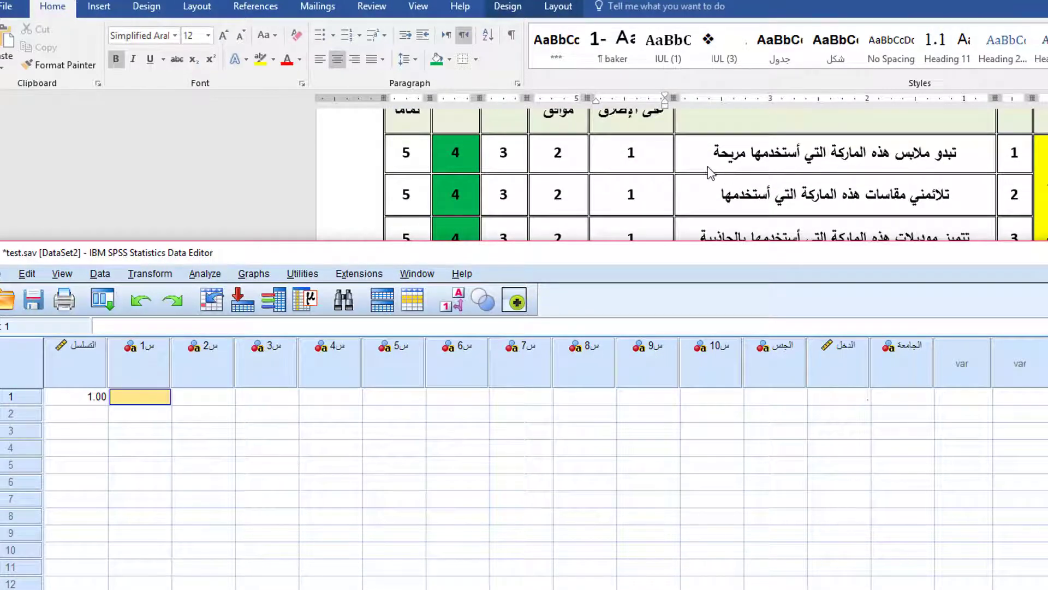
scroll(710, 169, up, 1)
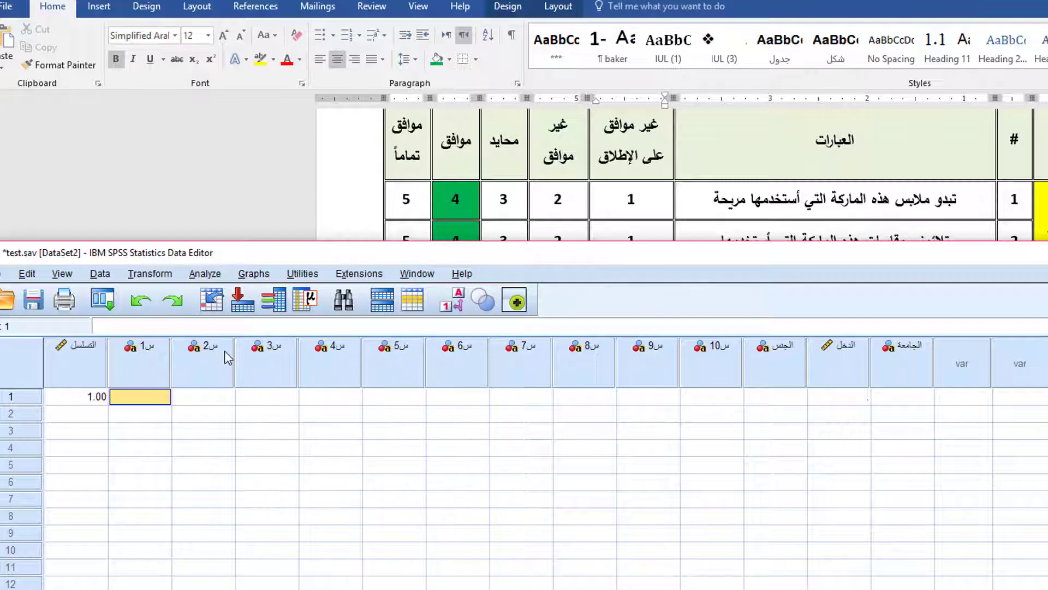
text(4)
key(Tab)
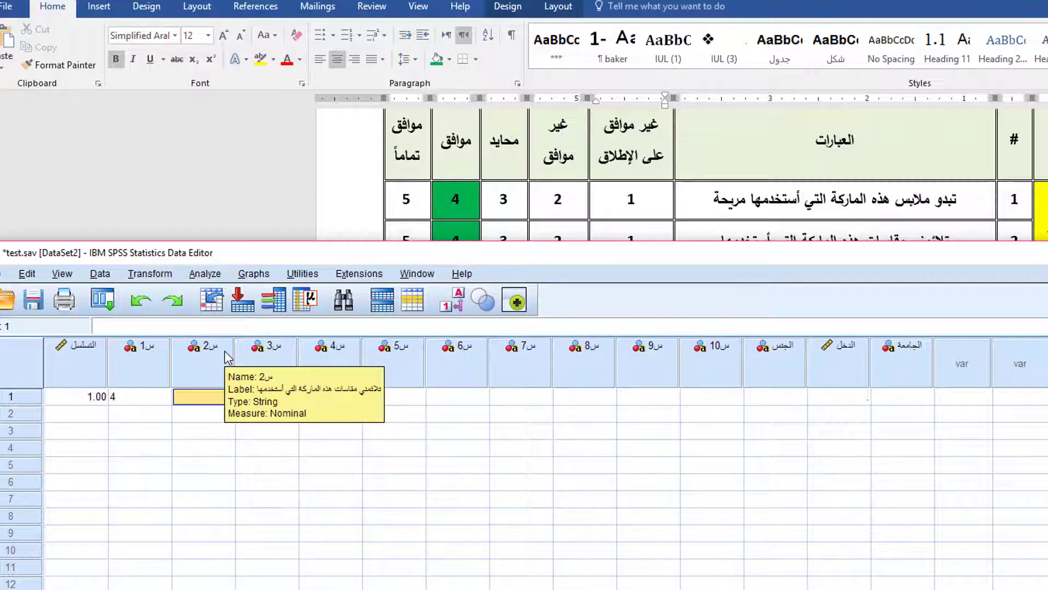
scroll(486, 184, down, 2)
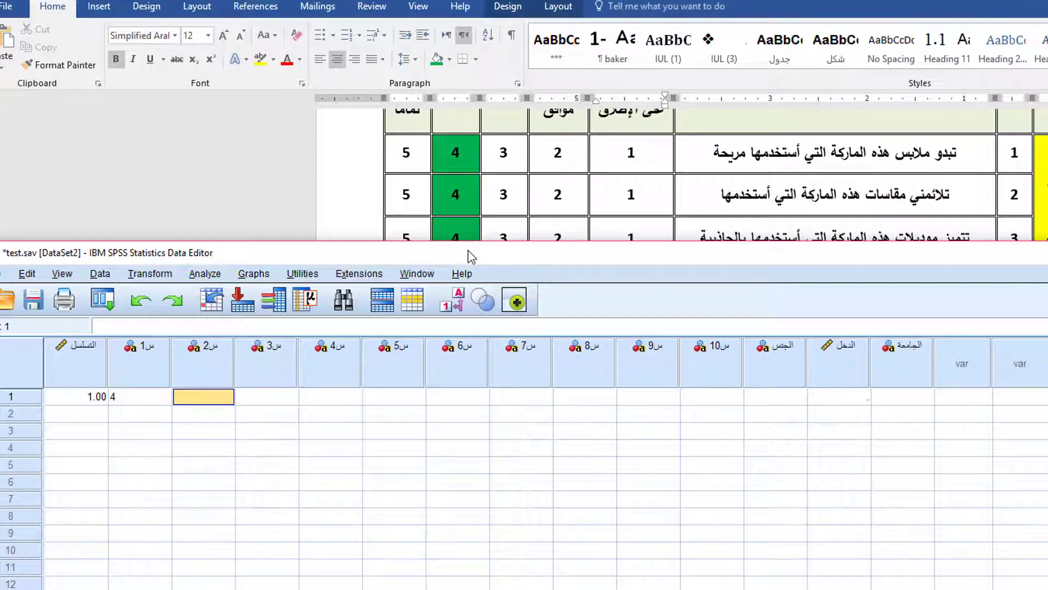
text(4)
key(Tab)
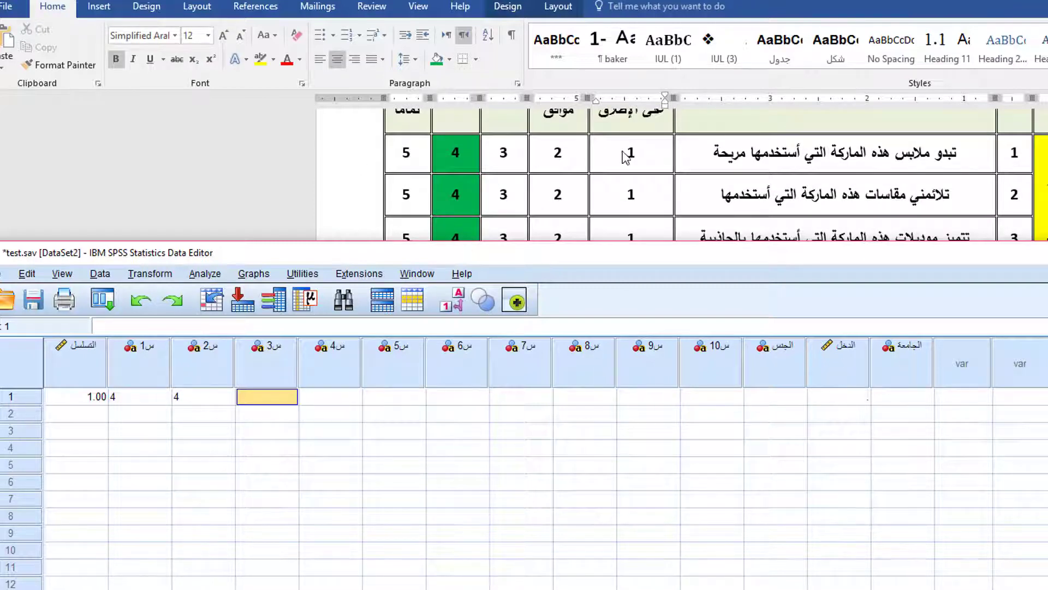
scroll(648, 157, down, 1)
text(4)
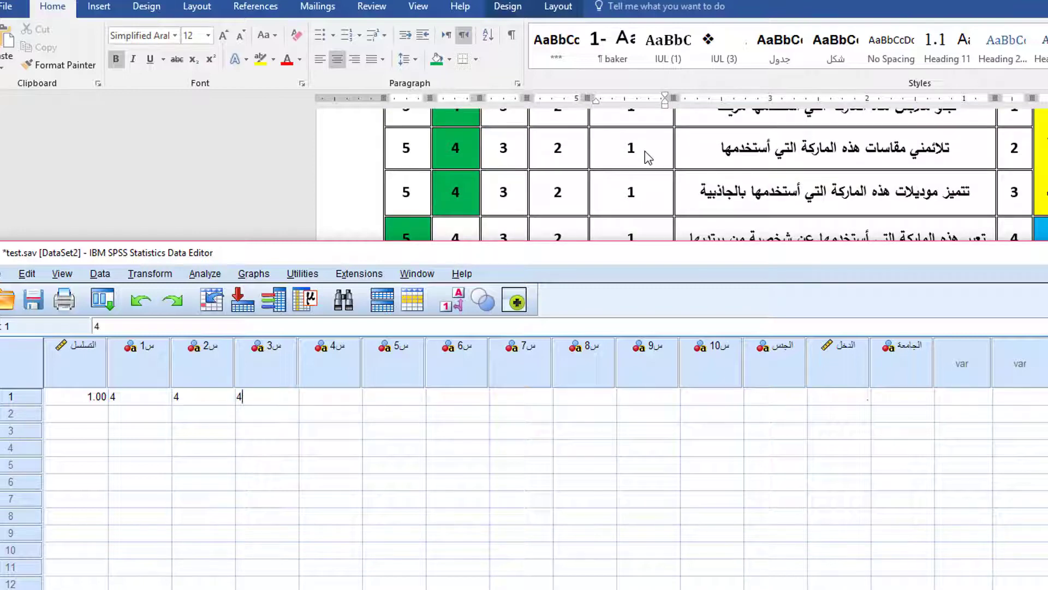
key(Tab)
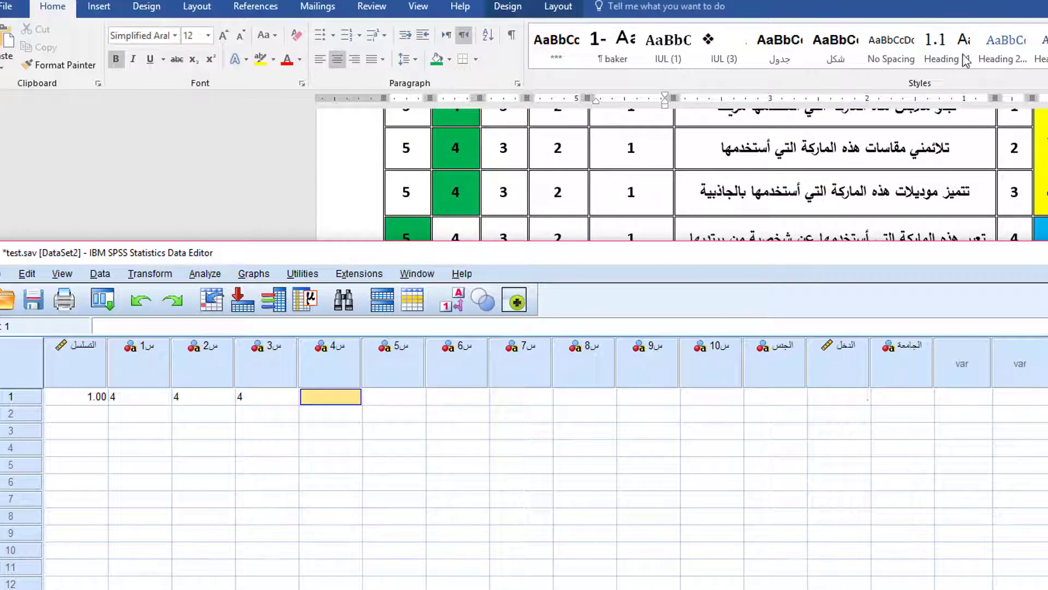
- Check the fourth statement's marked answer in the questionnaire and enter 5 for س4 in the first case
scroll(917, 143, down, 1)
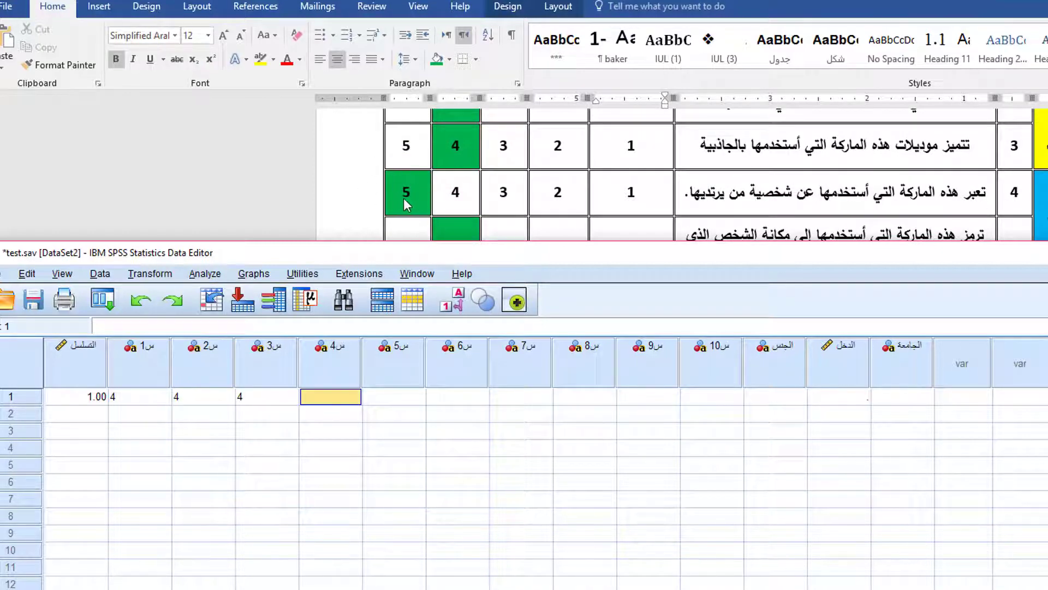
scroll(395, 191, up, 3)
scroll(448, 221, down, 2)
scroll(447, 219, down, 1)
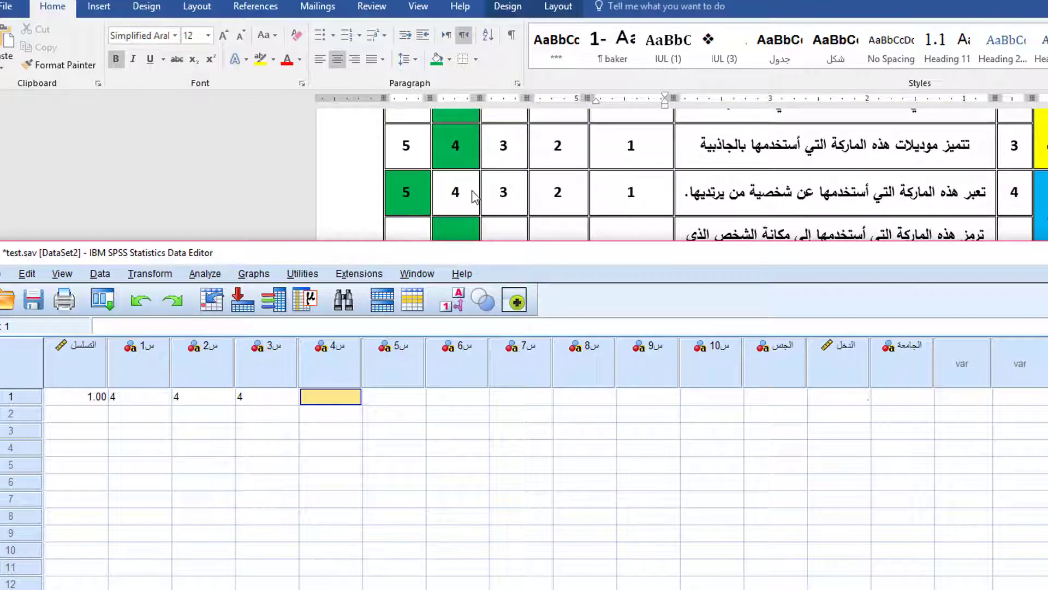
text(5)
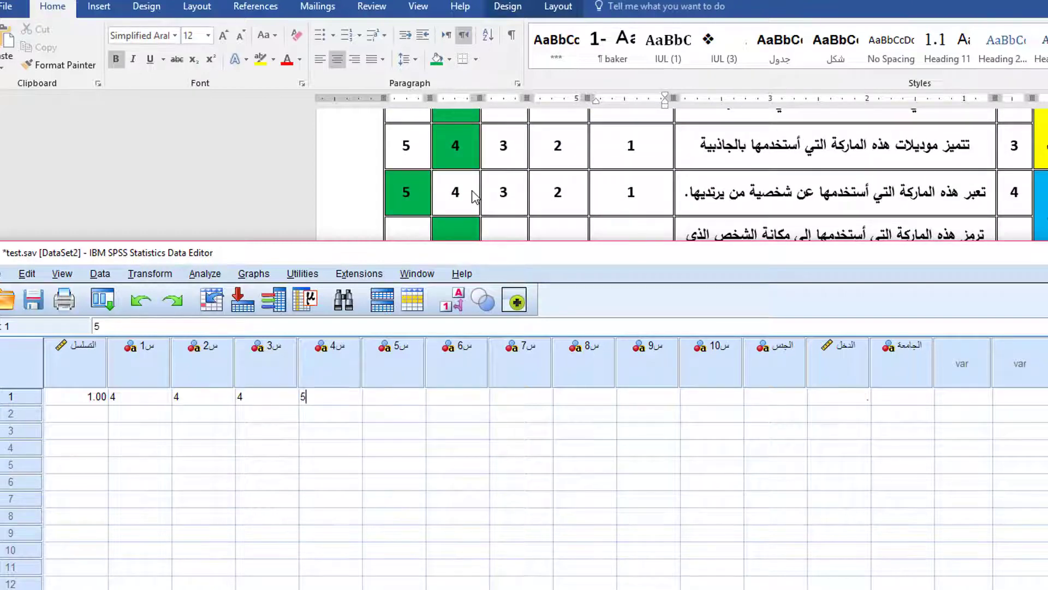
key(Tab)
- Enter the first respondent's marked answers from the questionnaire: 4 for س5 and 3 for س6
scroll(861, 199, down, 1)
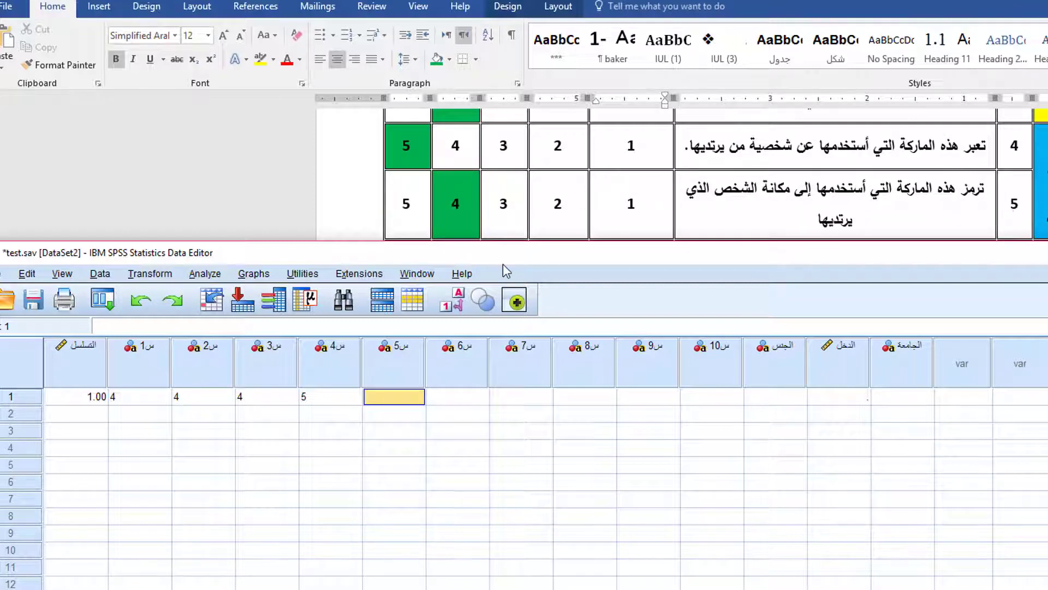
text(4)
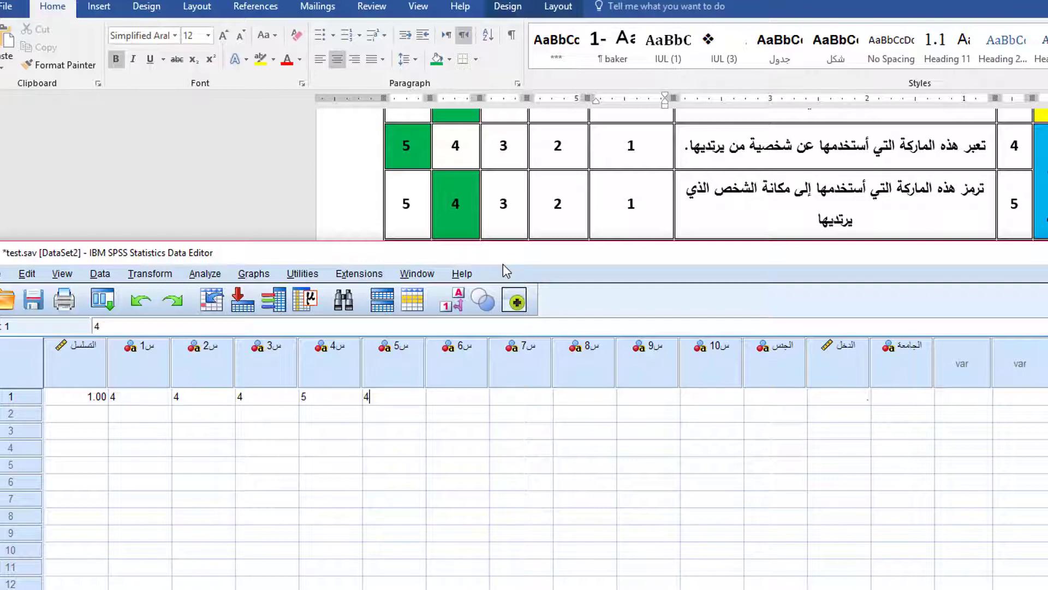
scroll(496, 153, up, 5)
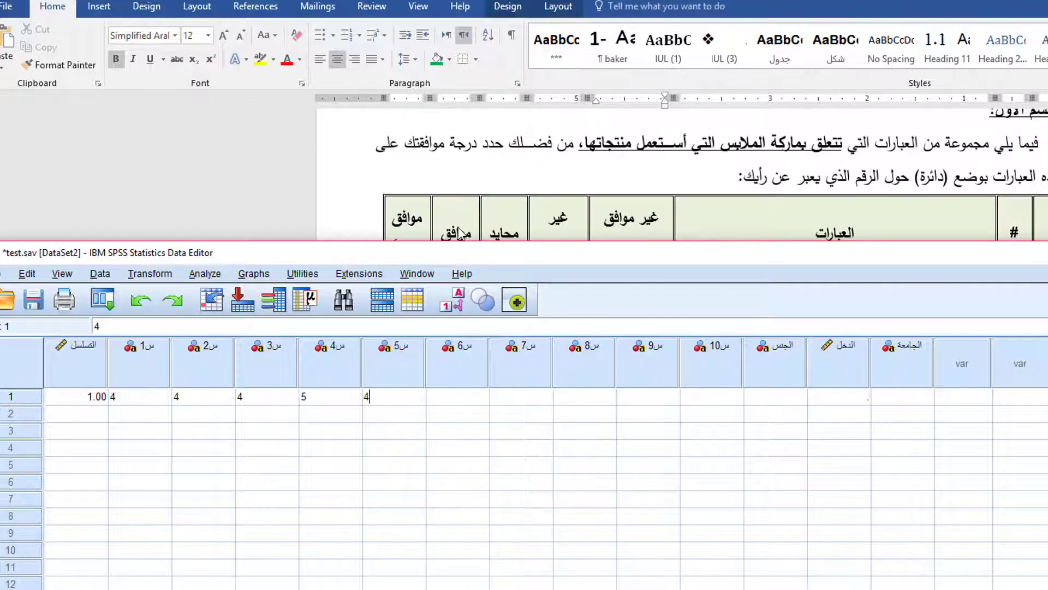
scroll(461, 224, down, 2)
scroll(494, 186, down, 3)
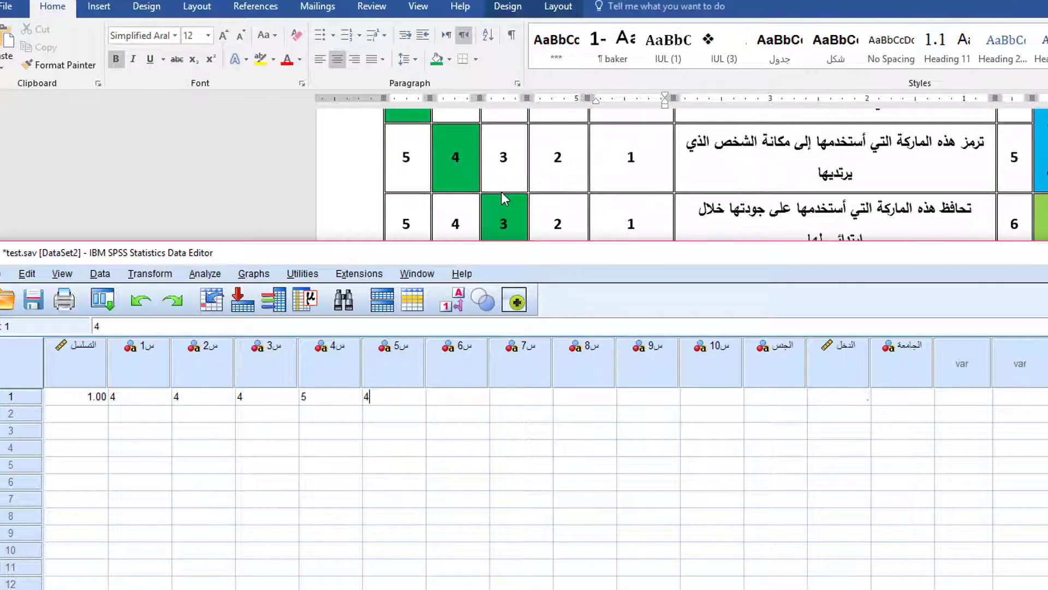
scroll(502, 192, down, 1)
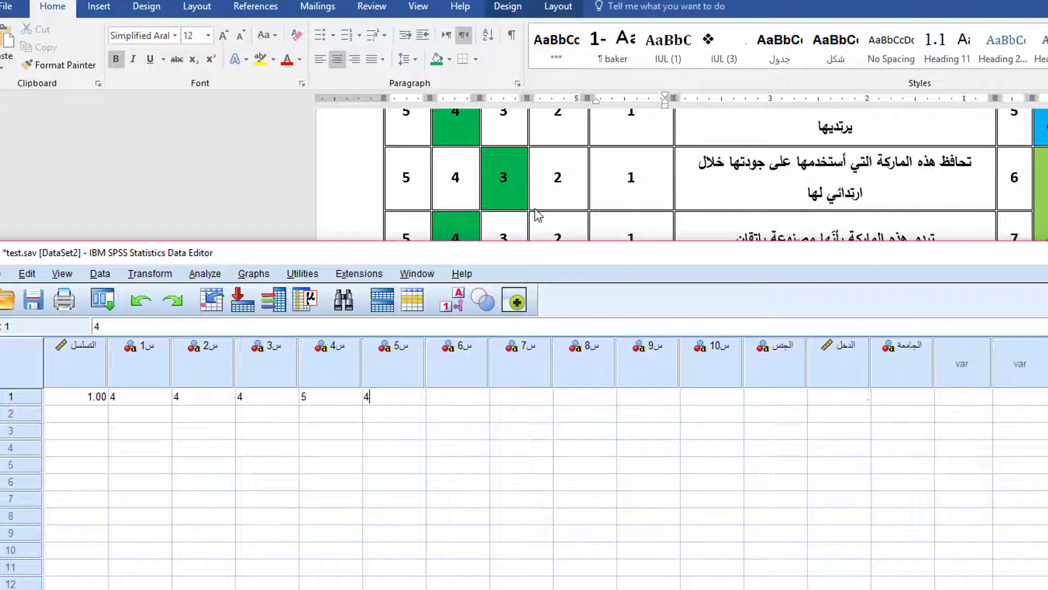
scroll(650, 221, down, 1)
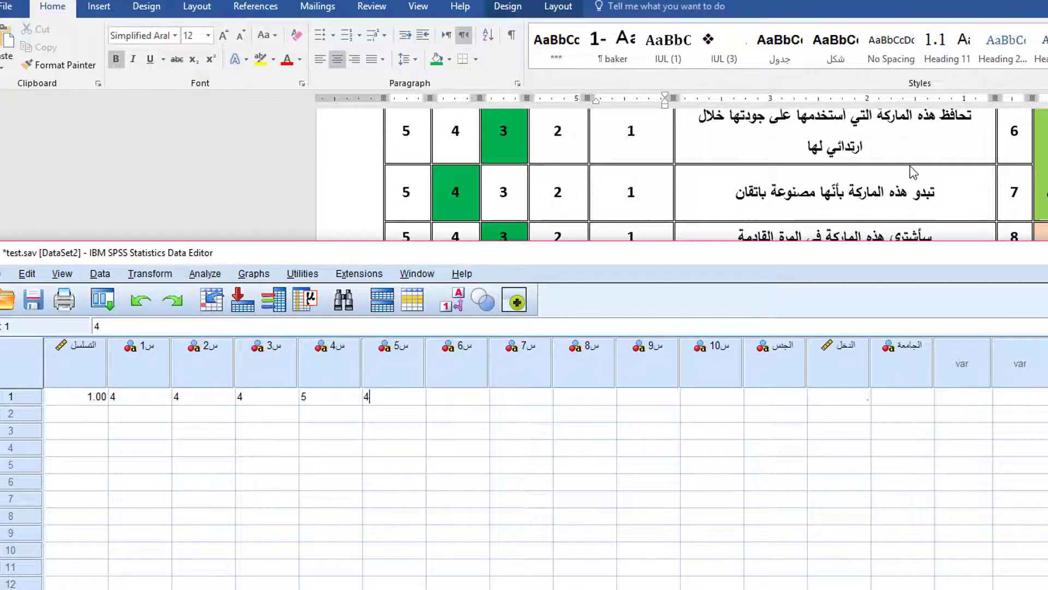
click(448, 405)
text(3)
key(Tab)
- Check the rating scale headings and the seventh statement's marked answer in the questionnaire, and enter 4 for س7 in the first case
scroll(653, 159, up, 5)
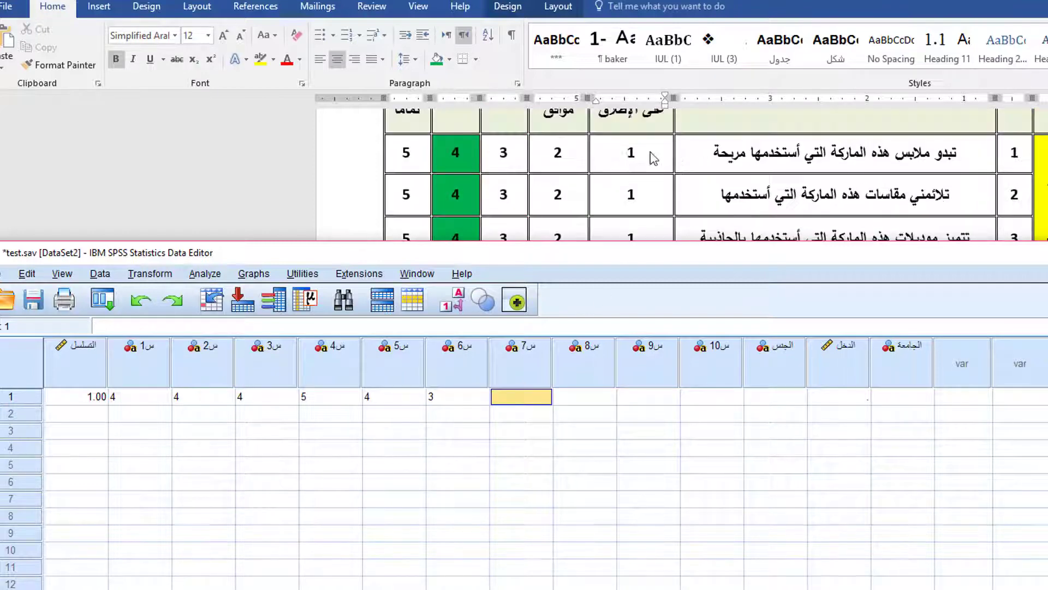
scroll(654, 158, up, 3)
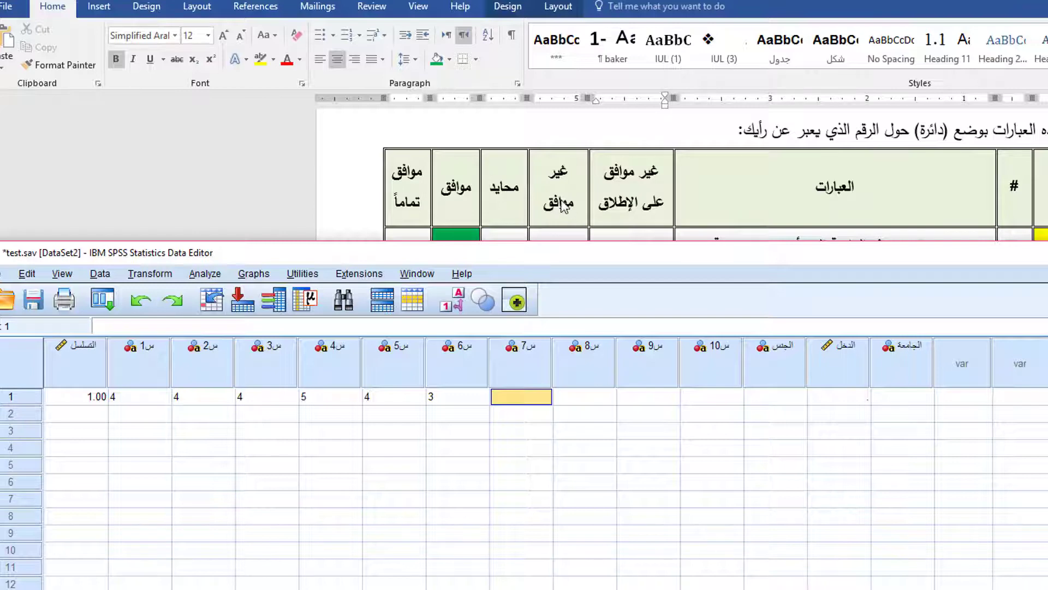
scroll(563, 206, down, 8)
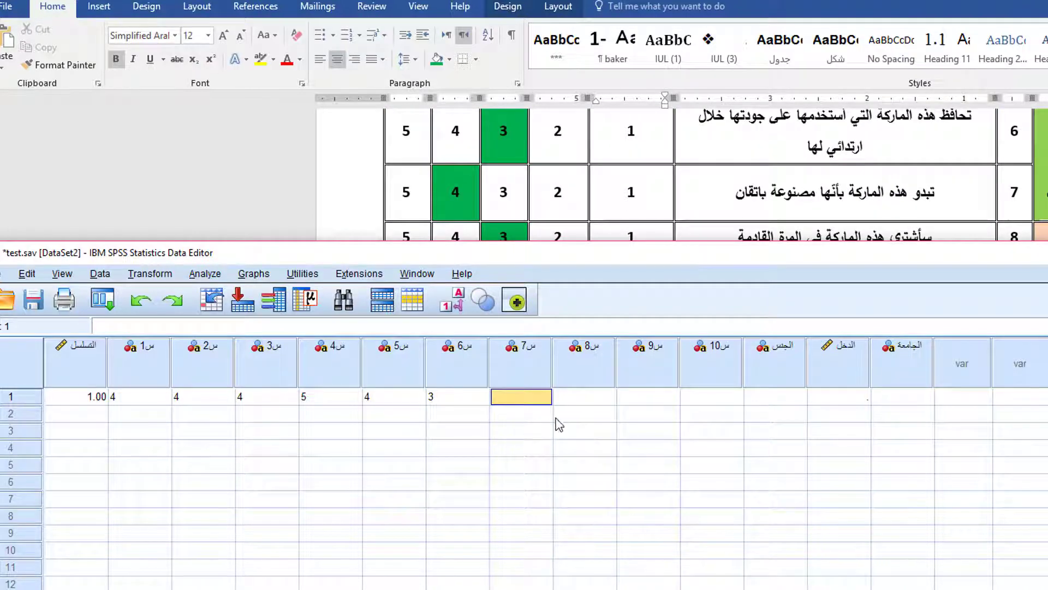
text(4)
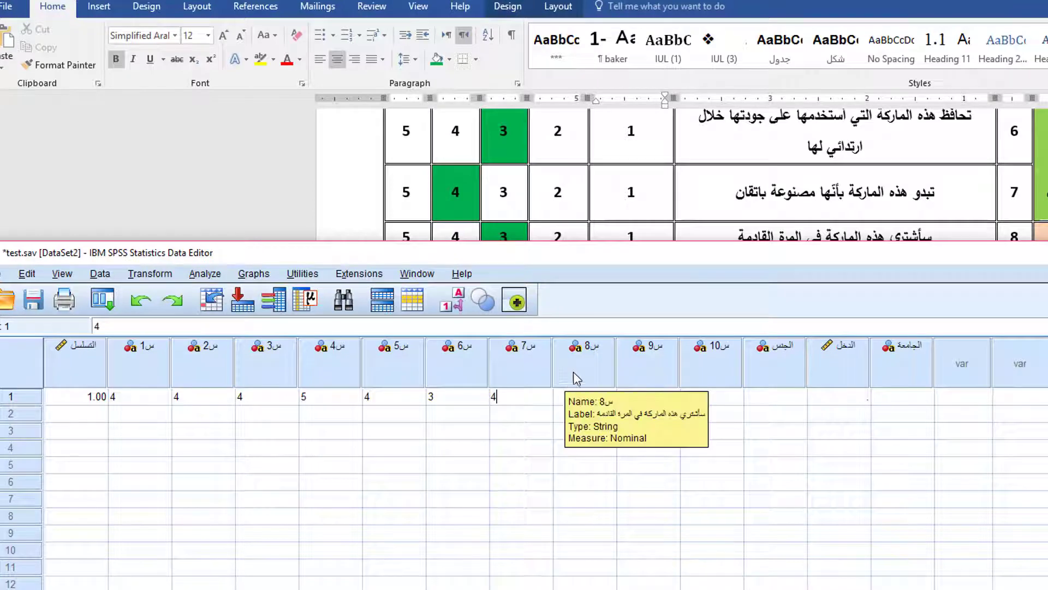
- Enter the first respondent's marked answer 3 for both statements س8 and س9
scroll(701, 172, down, 1)
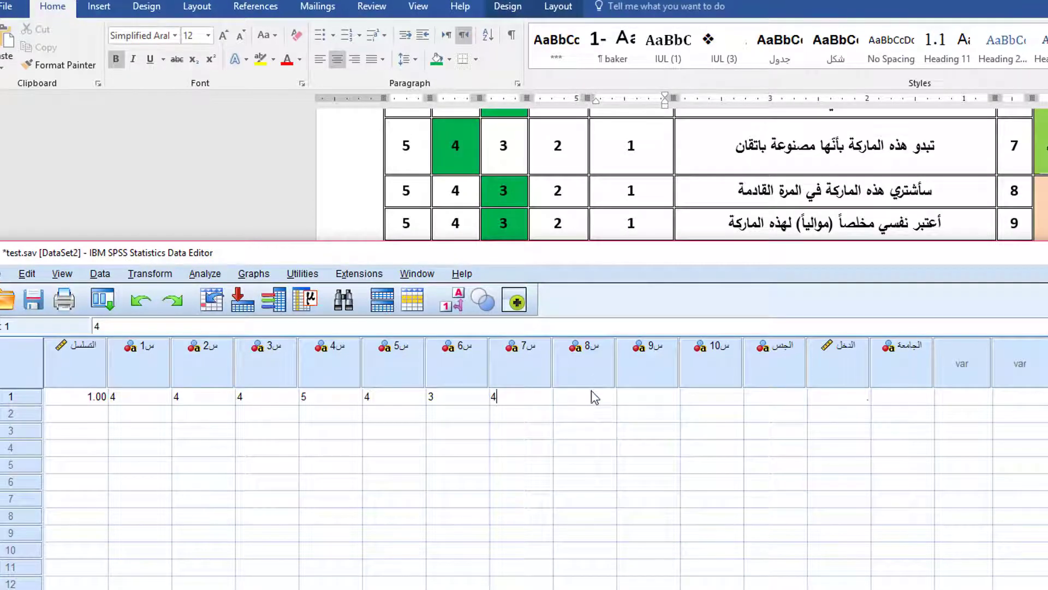
click(595, 396)
text(3)
scroll(611, 184, down, 1)
click(630, 404)
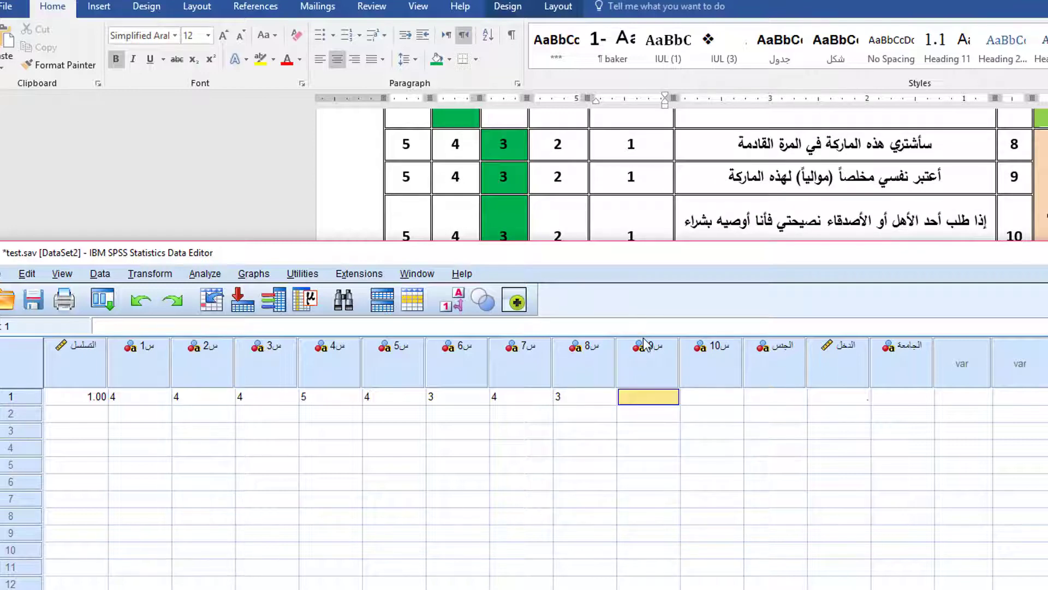
text(3)
- Enter the marked answer 3 for the tenth statement, س10, in the first case
scroll(850, 152, down, 2)
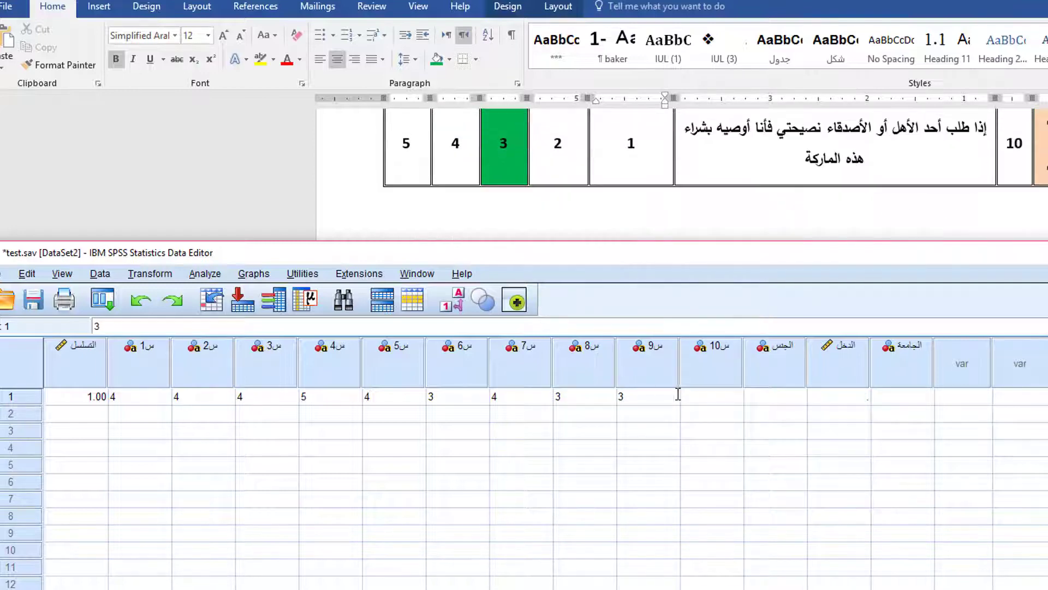
click(712, 401)
text(3)
scroll(791, 294, down, 2)
scroll(803, 220, up, 2)
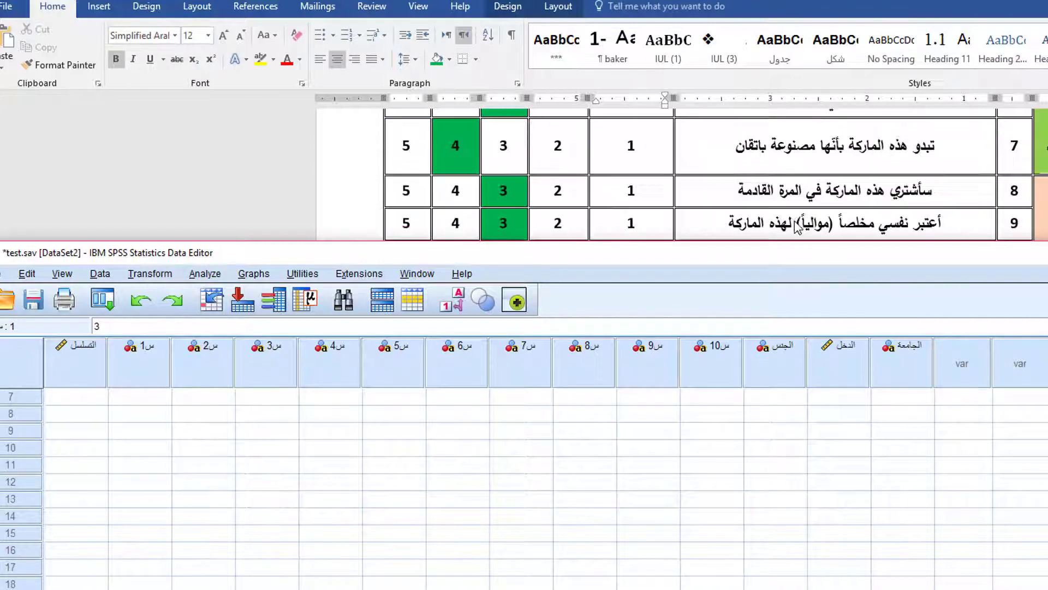
scroll(786, 421, up, 2)
click(822, 482)
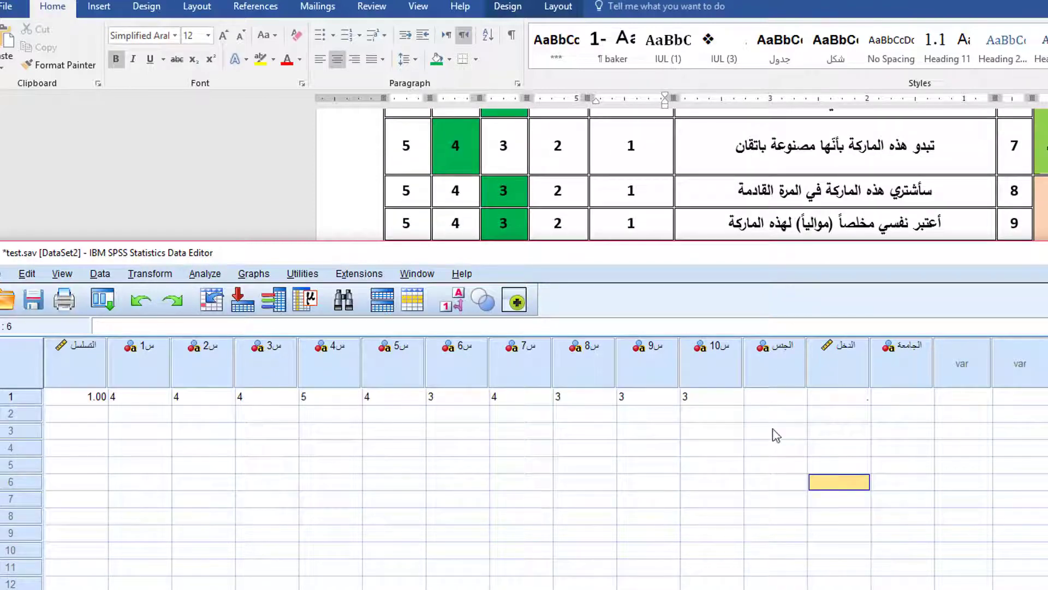
- Check the ticked gender in the questionnaire's demographic section and enter code 1 for الجنس in the first case
click(778, 397)
click(835, 224)
scroll(834, 224, down, 10)
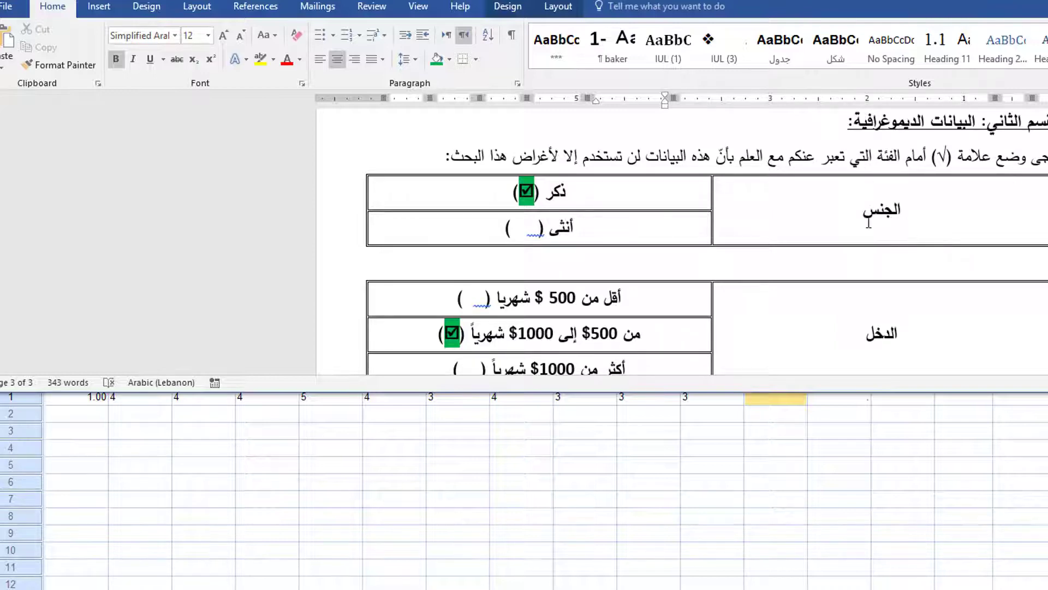
scroll(629, 245, down, 3)
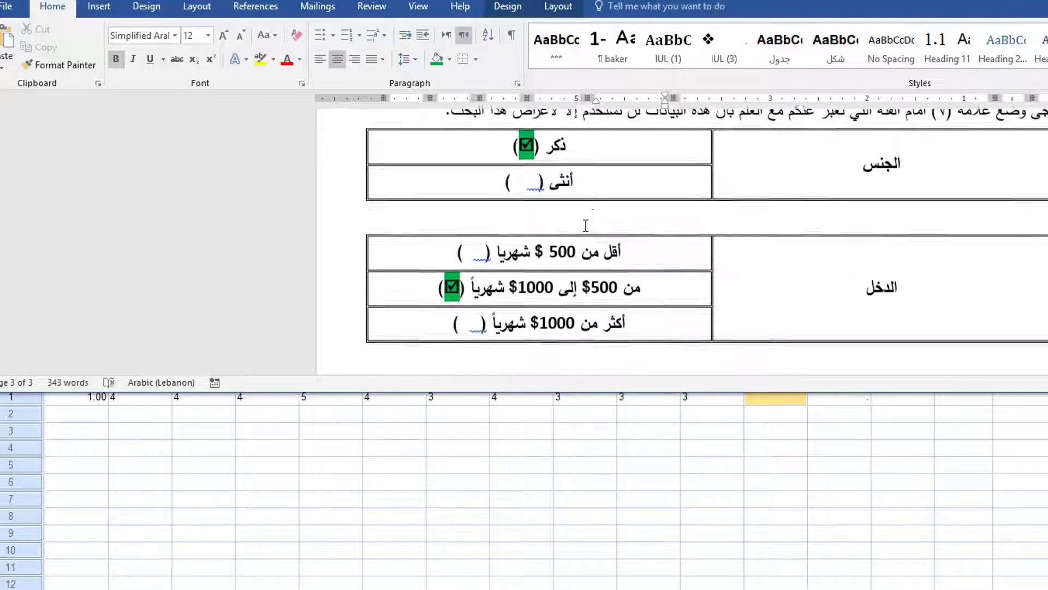
click(768, 441)
click(767, 403)
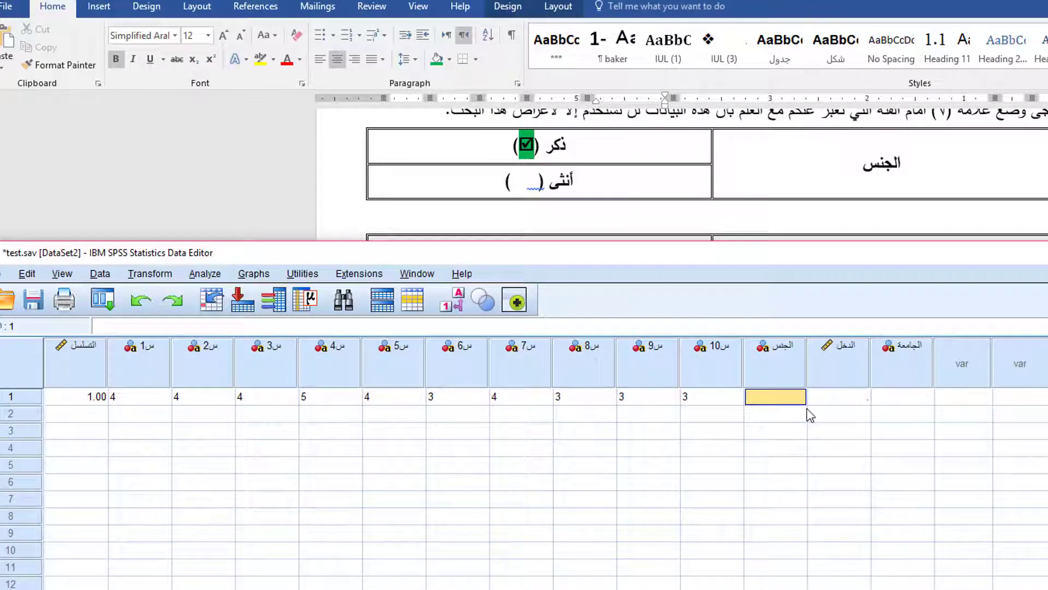
text(1)
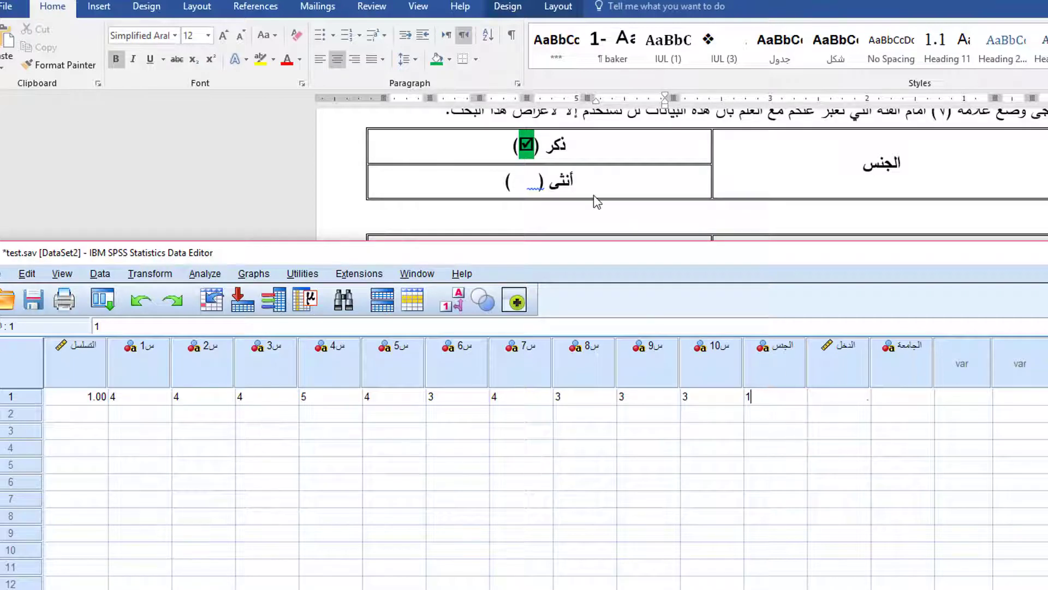
- Check the ticked income bracket in the questionnaire and enter code 2 for الدخل in the first case
click(603, 183)
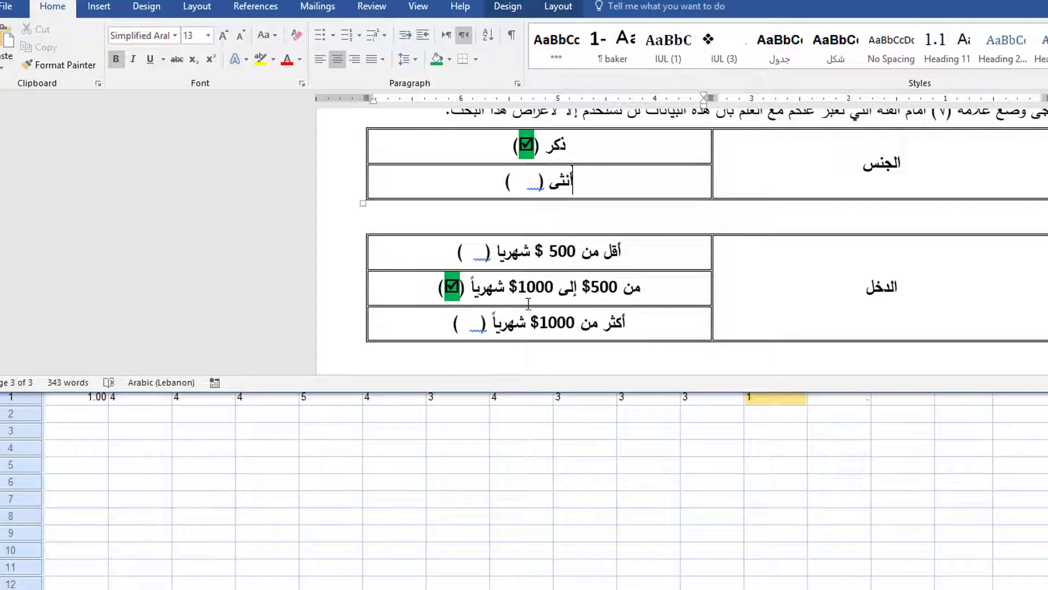
click(686, 479)
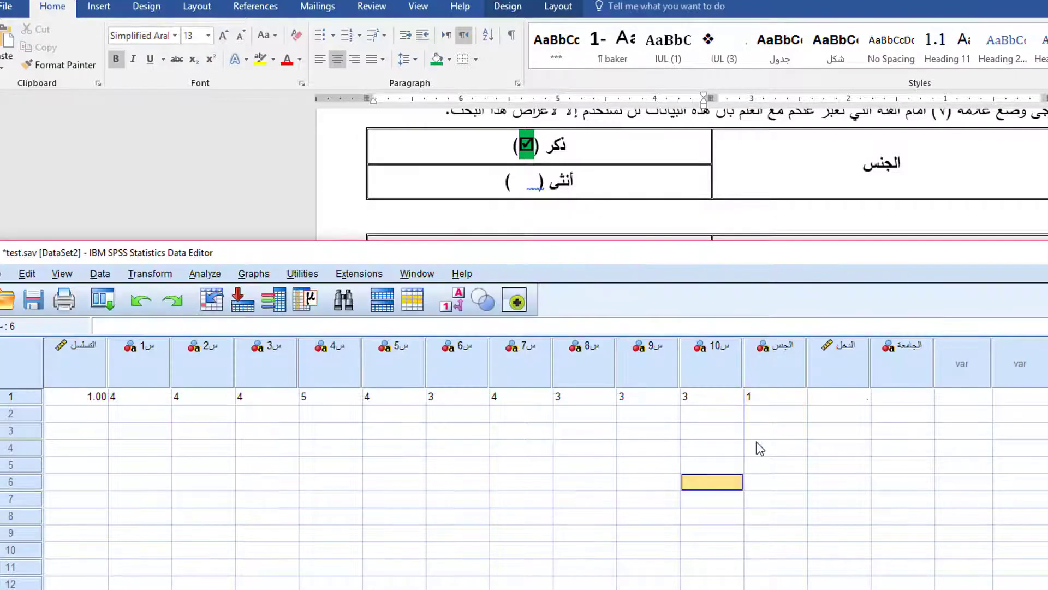
click(841, 402)
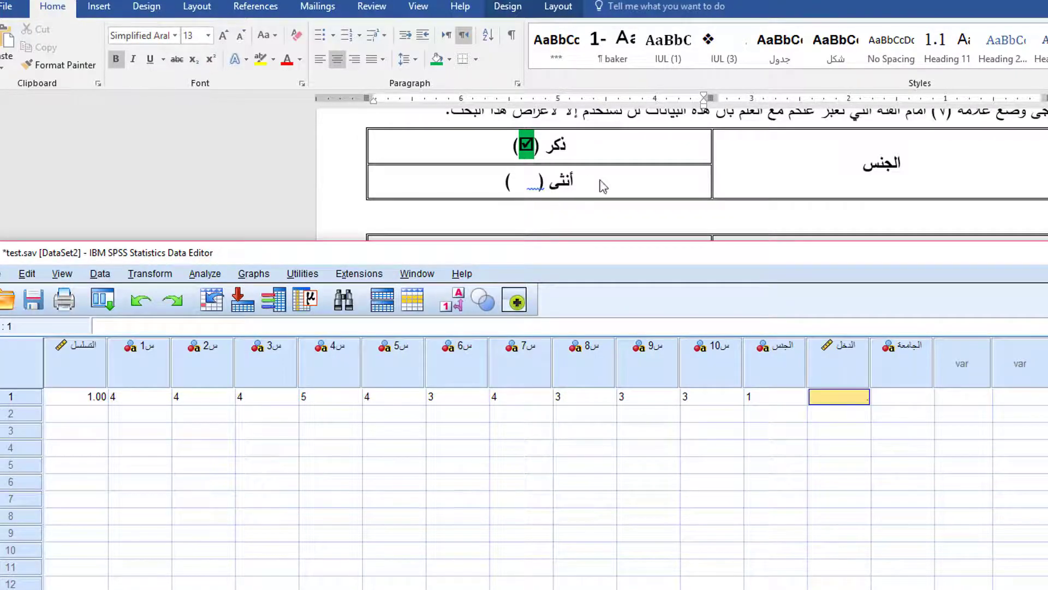
scroll(677, 202, down, 3)
scroll(688, 224, down, 1)
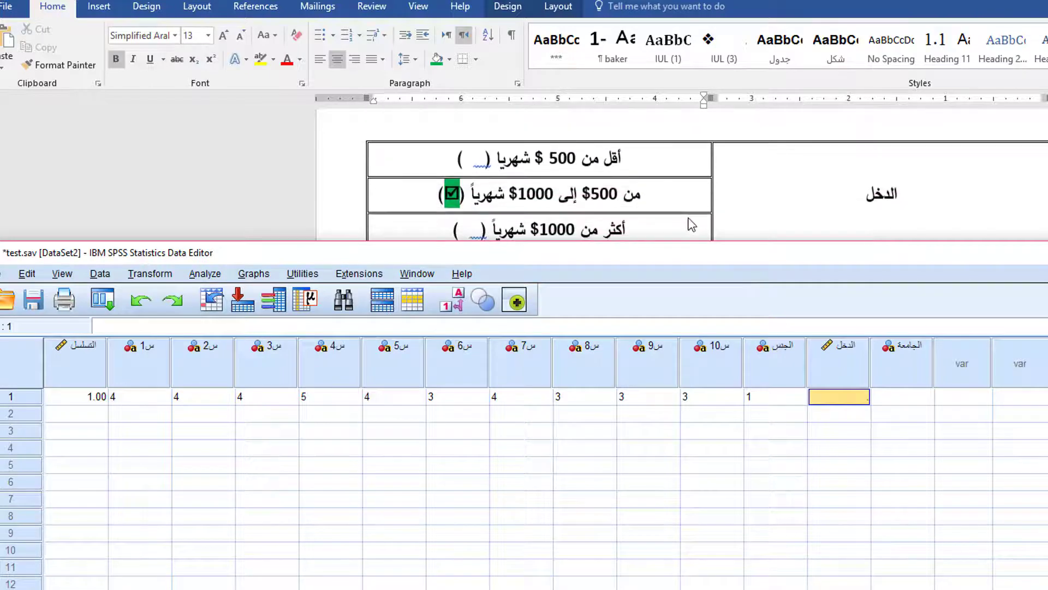
text(2)
click(775, 469)
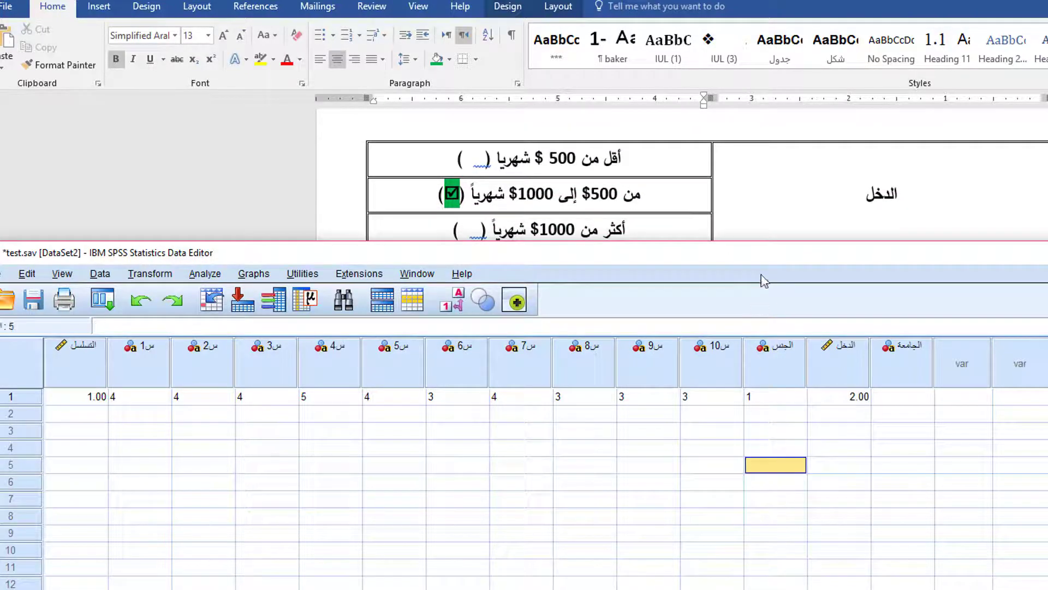
- Find the ticked university in the questionnaire and enter code 2 for الجامعة in the first case
scroll(765, 212, down, 3)
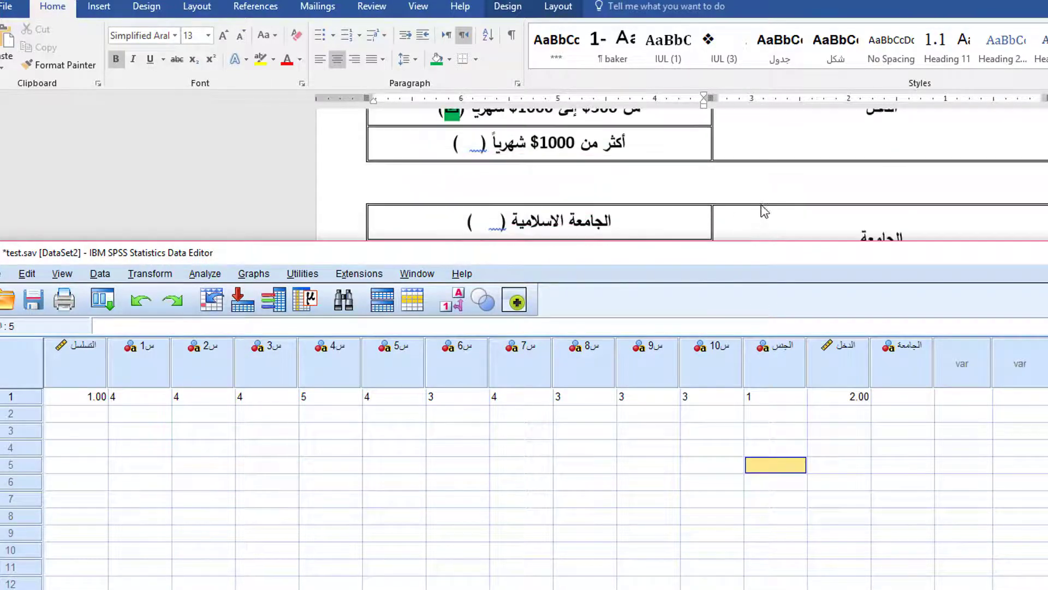
scroll(765, 211, down, 2)
scroll(562, 213, down, 2)
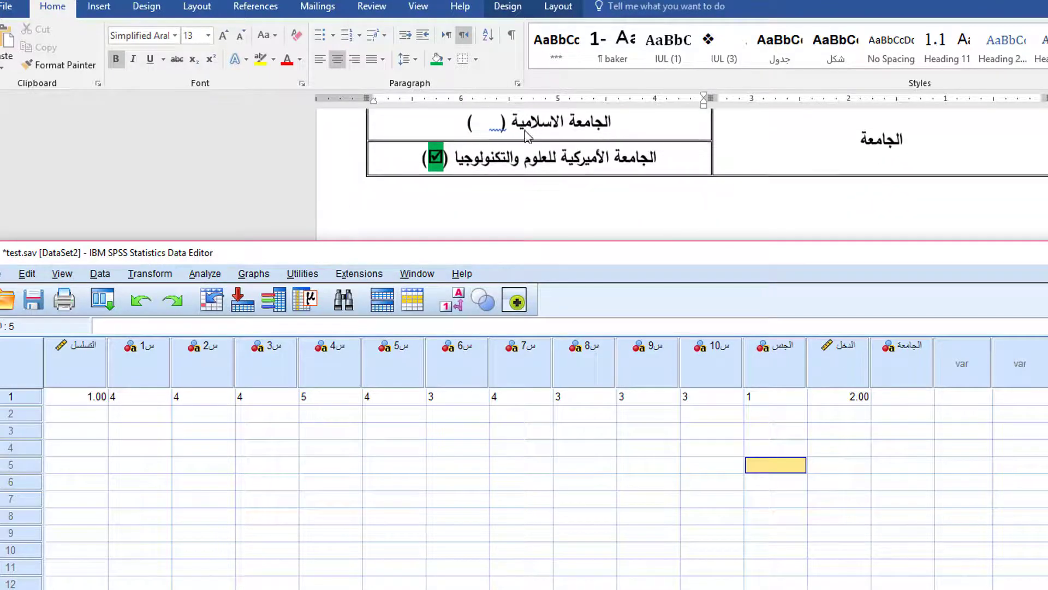
click(915, 399)
text(2)
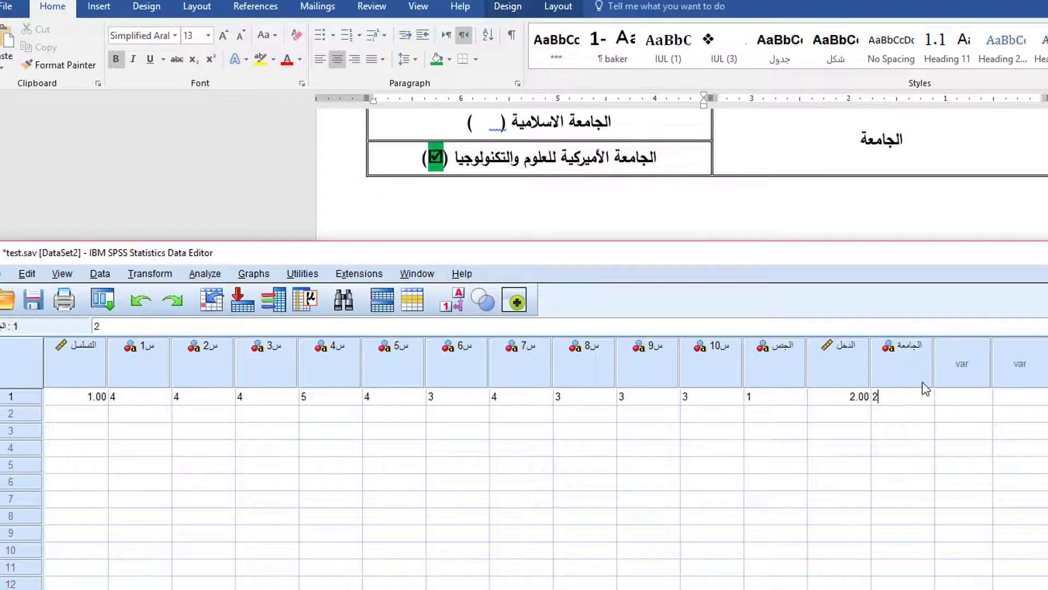
click(860, 430)
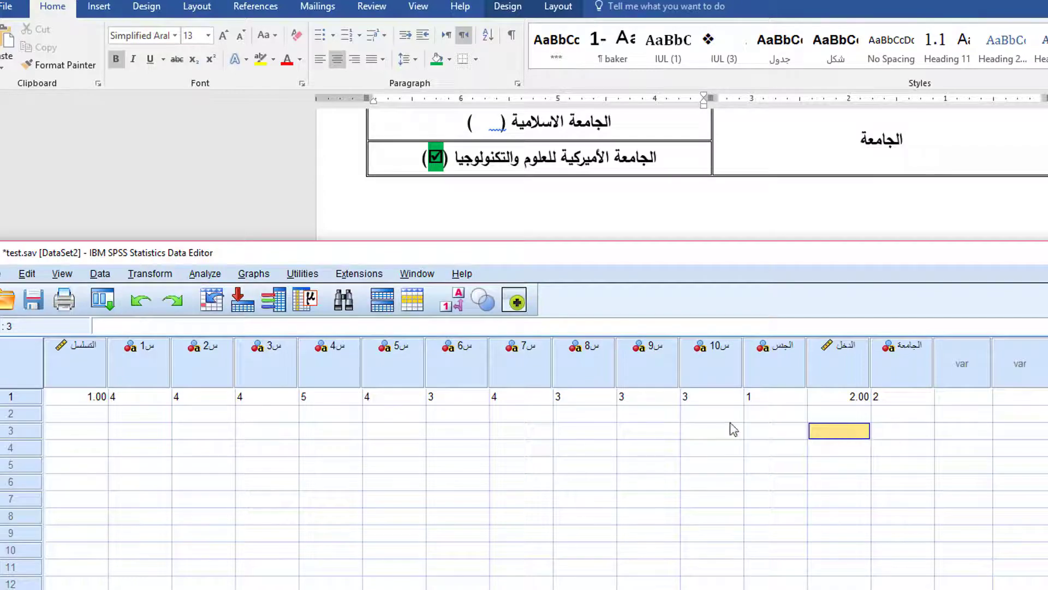
- Switch to the variable definitions and review the value labels defined for the gender variable الجنس
scroll(598, 186, down, 1)
scroll(628, 213, up, 1)
key(ctrl+t)
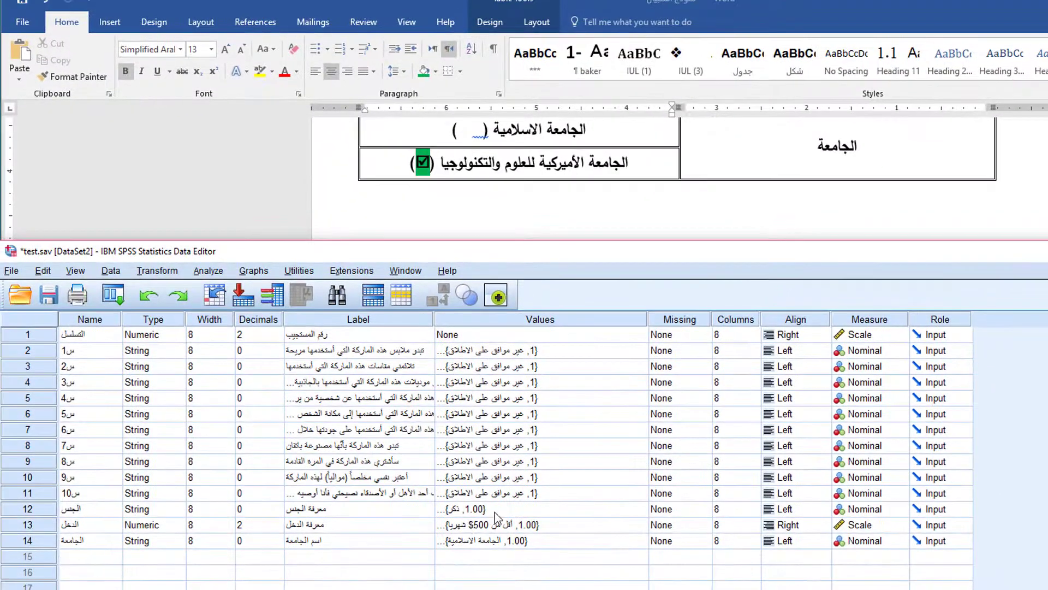
click(513, 513)
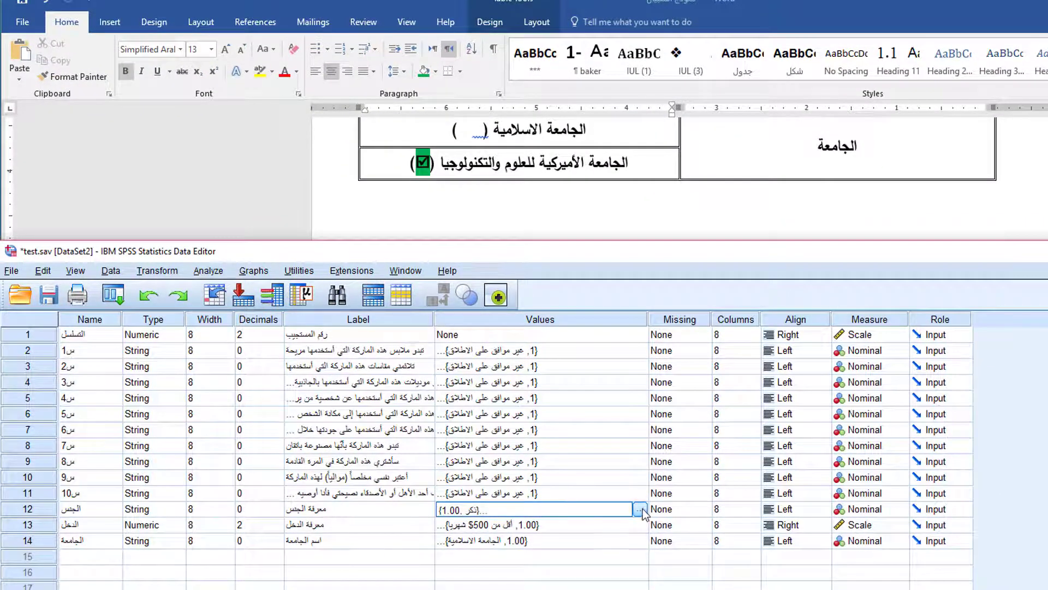
click(638, 510)
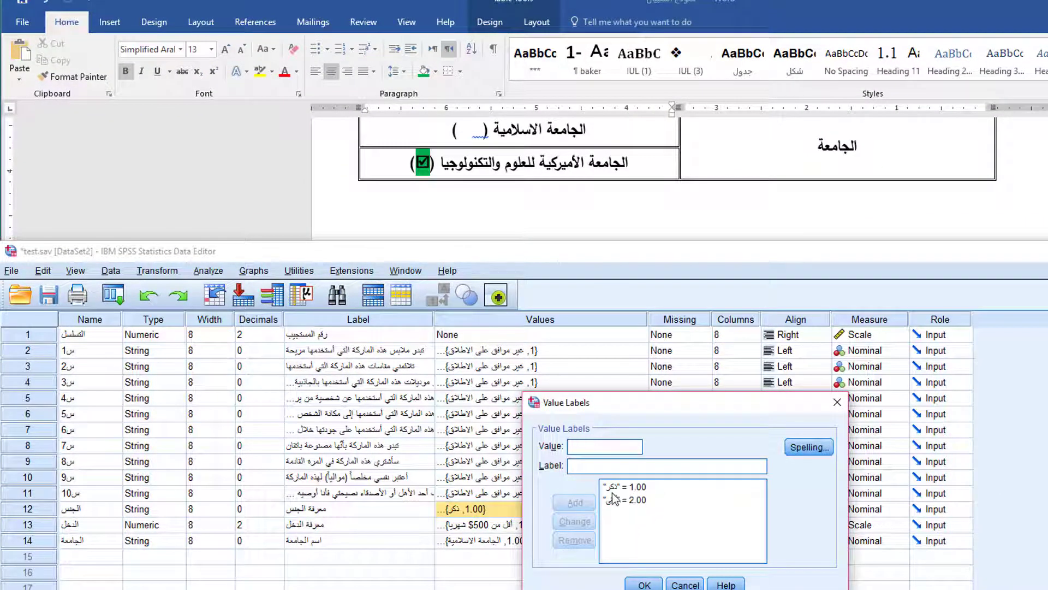
click(685, 584)
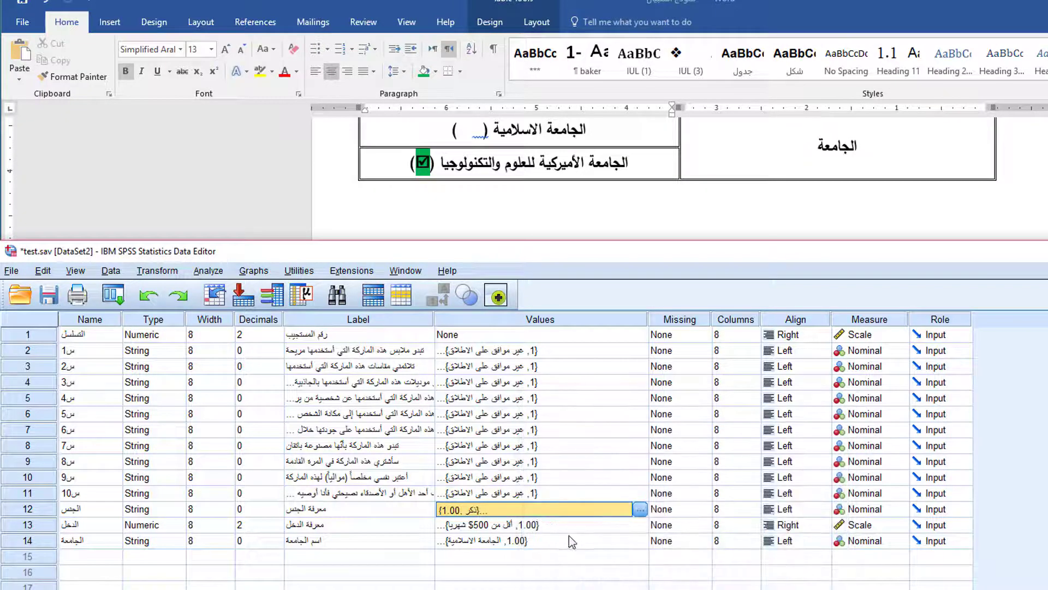
- Review the value labels defined for the income variable الدخل and the university variable الجامعة
click(569, 538)
click(636, 526)
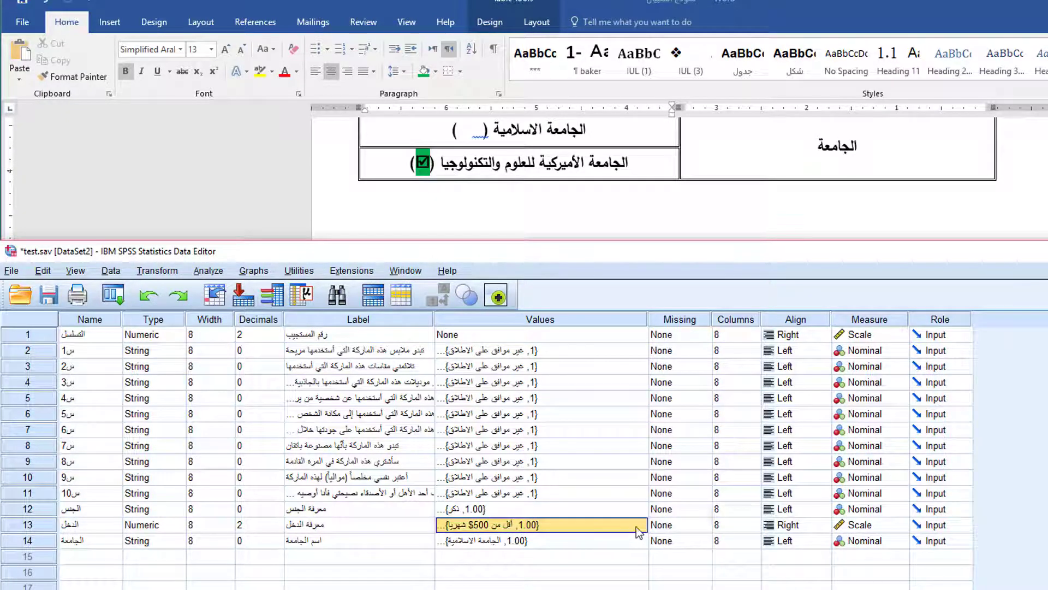
click(638, 525)
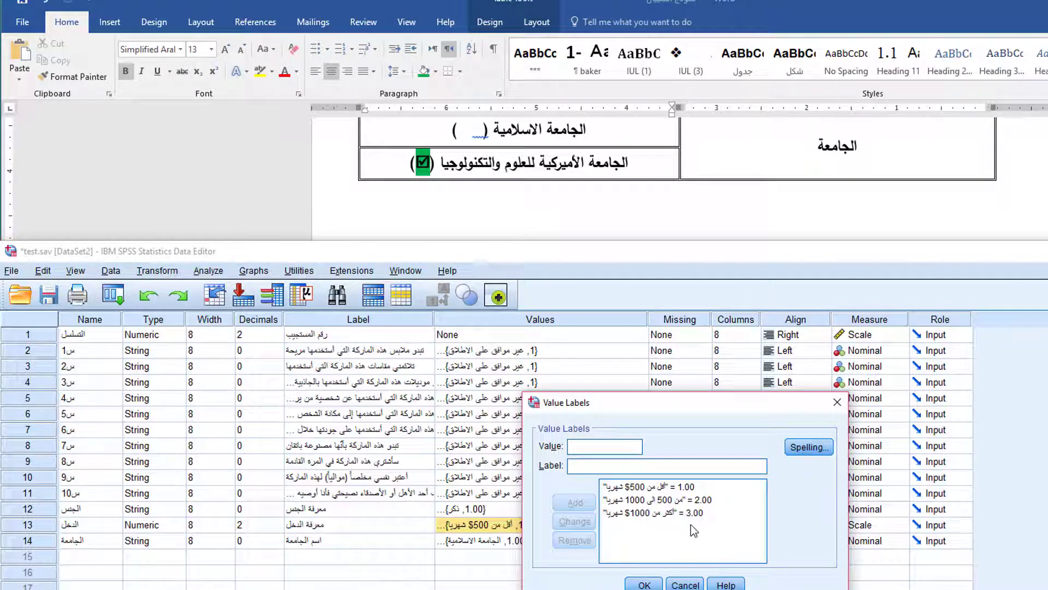
click(686, 585)
click(607, 543)
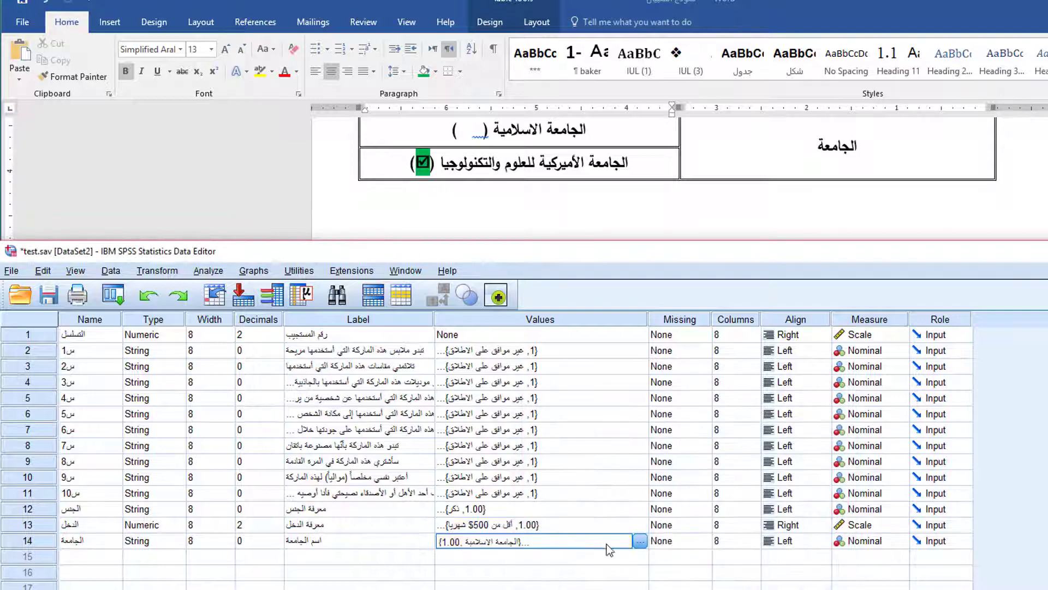
click(640, 542)
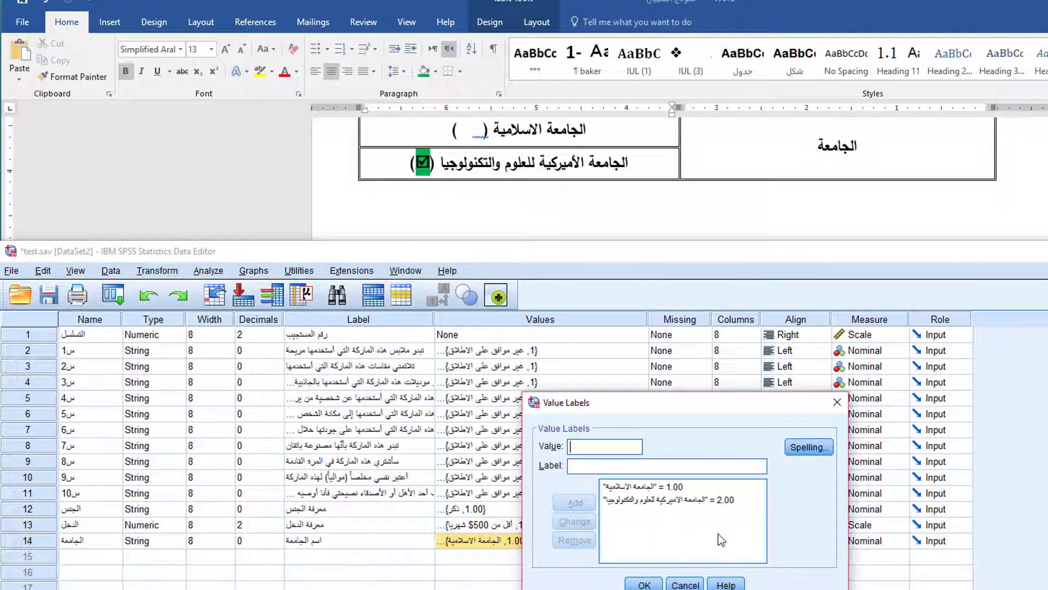
click(685, 584)
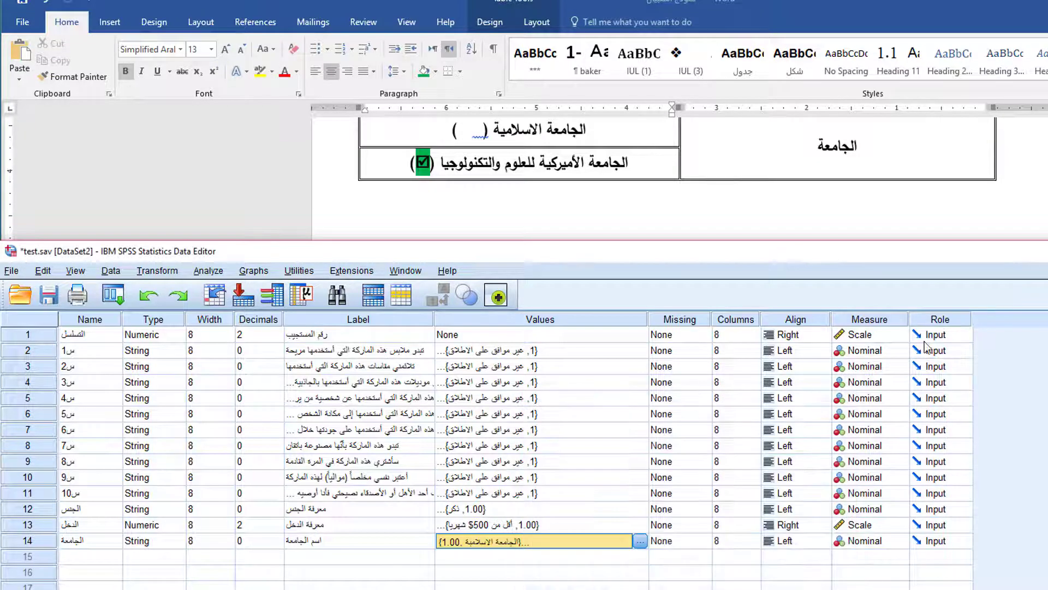